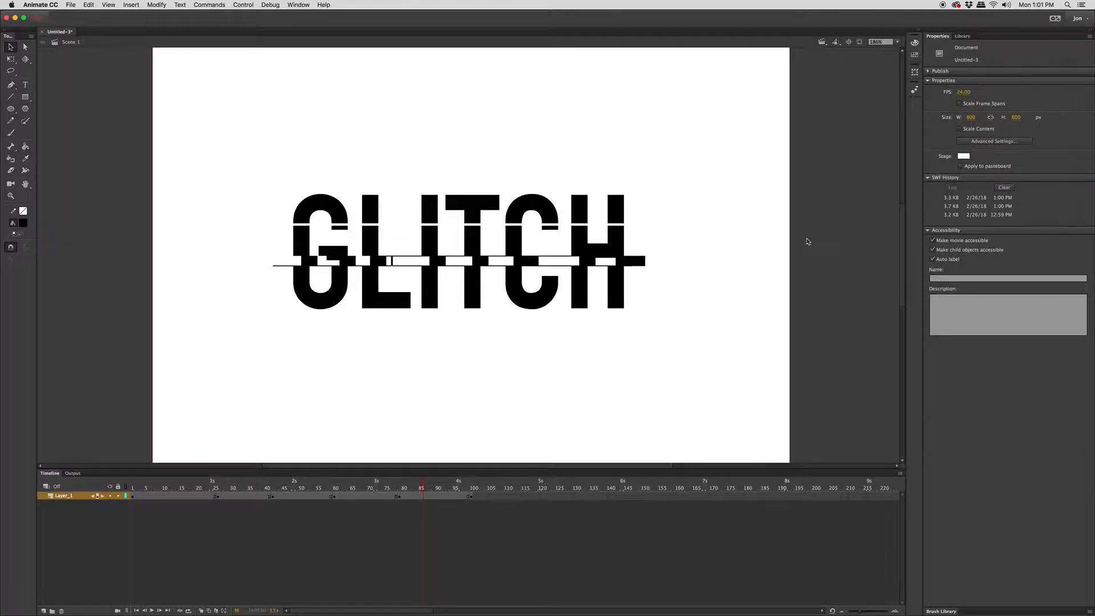
- Test the finished GLITCH animation in a preview window and close it
key("super+Return")
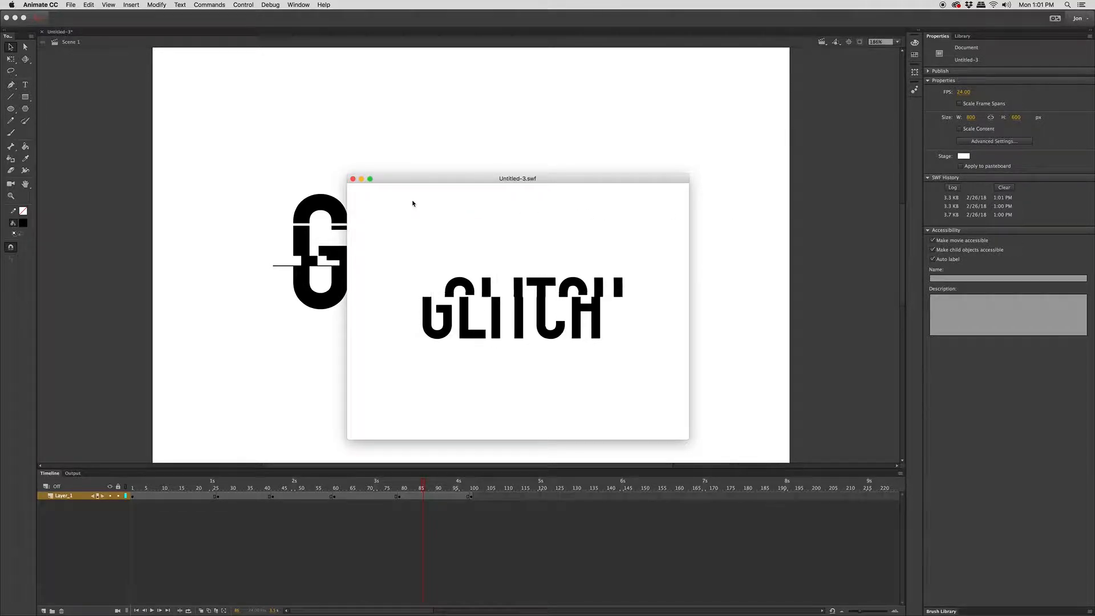
left_click(352, 178)
- Create a new ActionScript 3.0 document 800 px wide and 600 px high
left_click(70, 4)
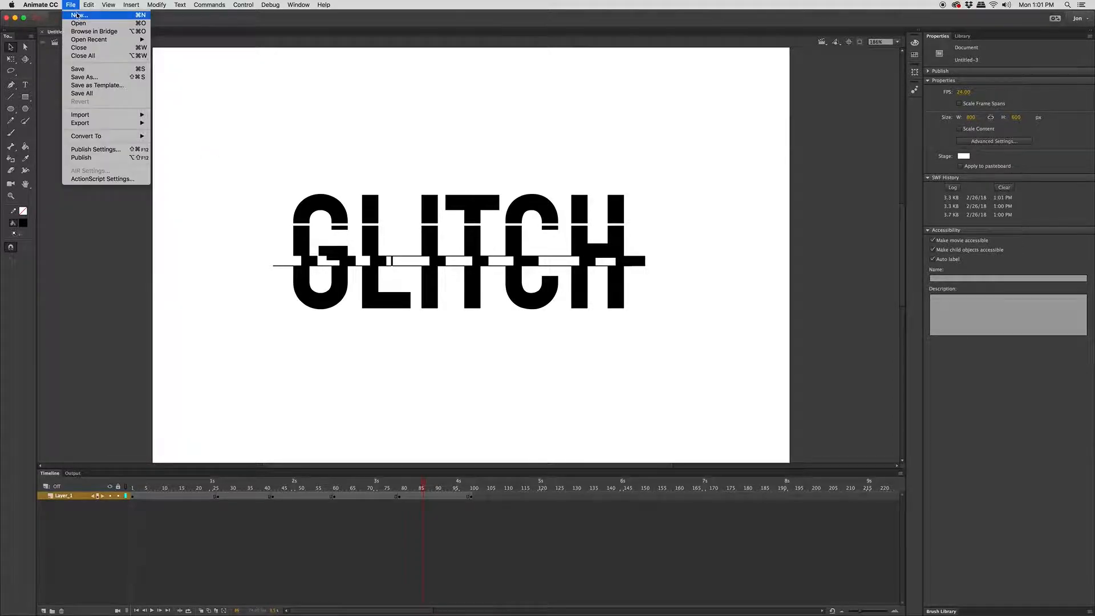
key("super+n")
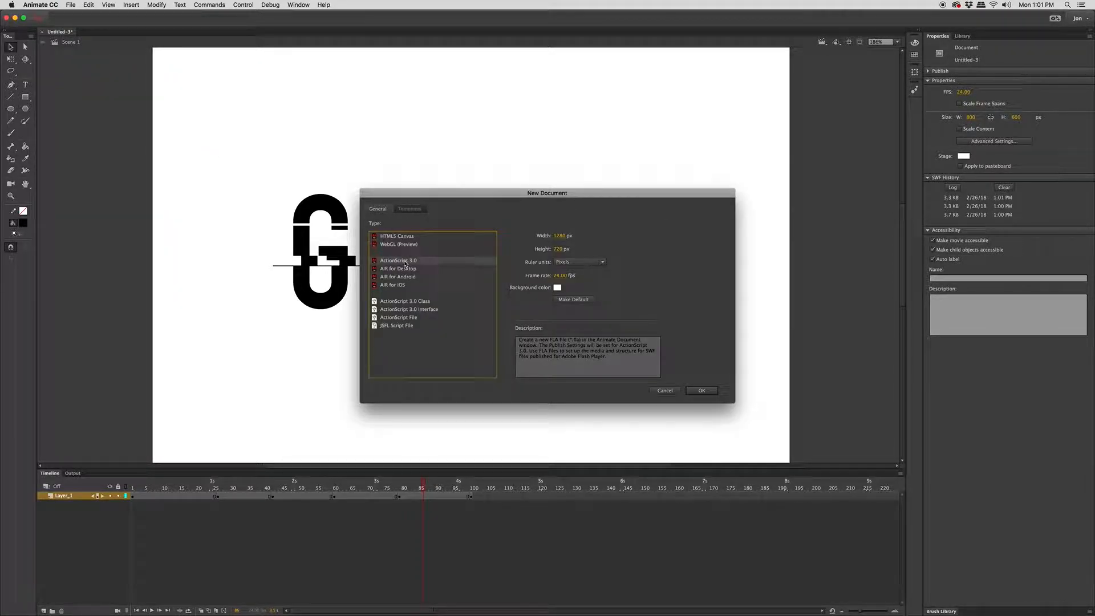
key("Tab")
type("80")
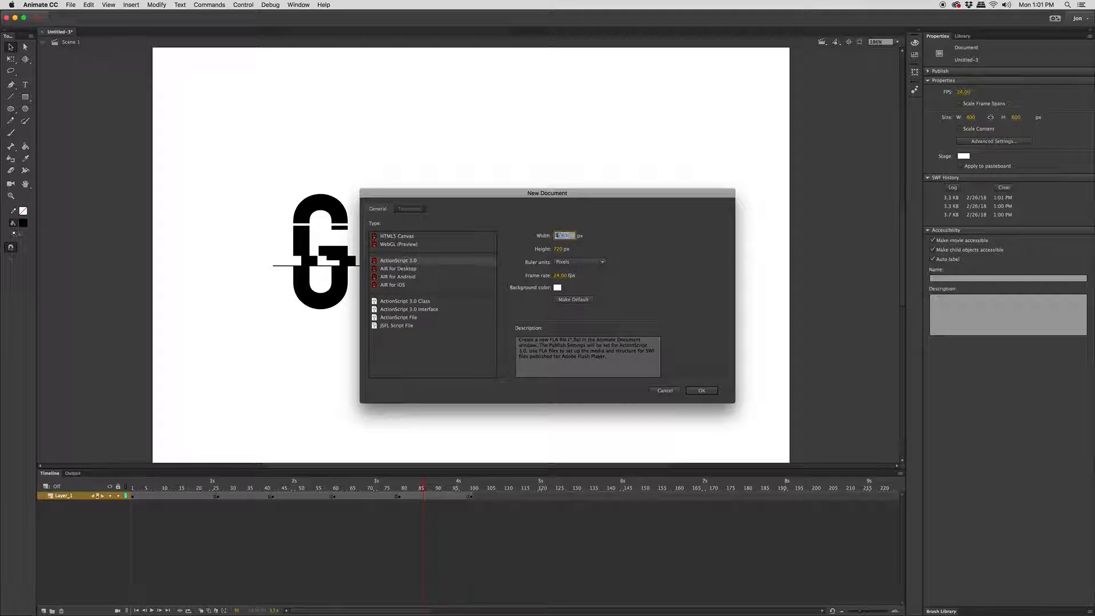
type("0")
key("Tab")
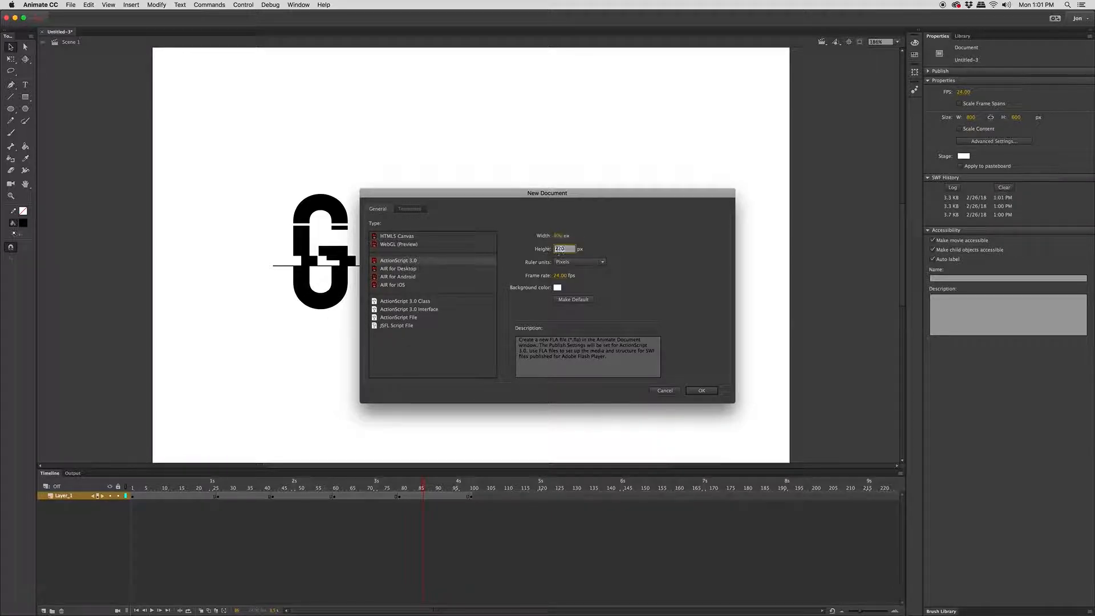
type("600")
left_click(702, 390)
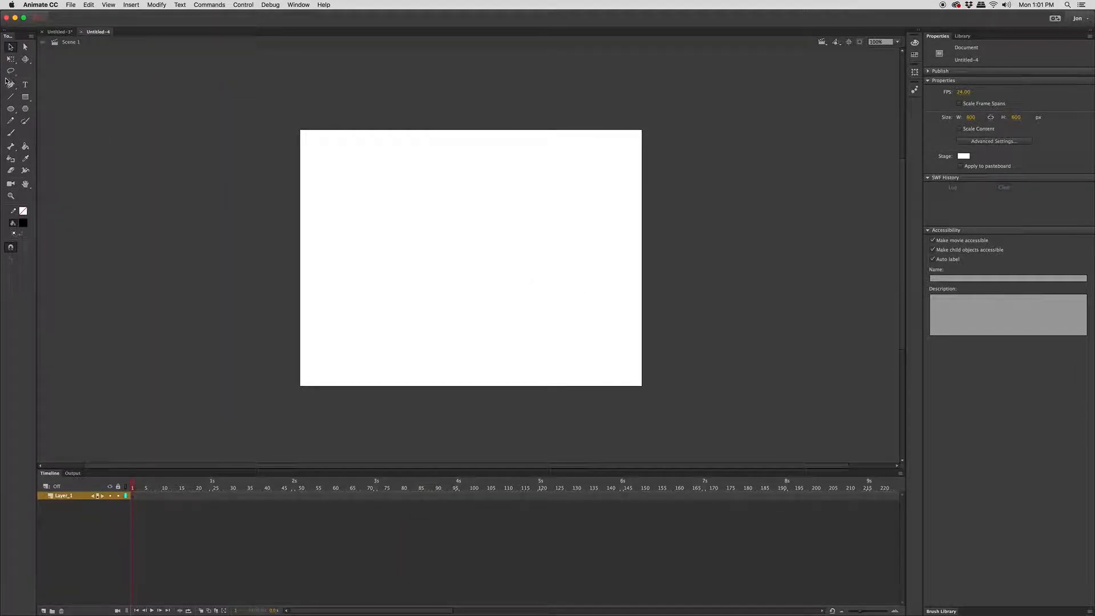
- Add the static text "GLITCH" to the stage with the Text tool
left_click(24, 84)
left_click(404, 273)
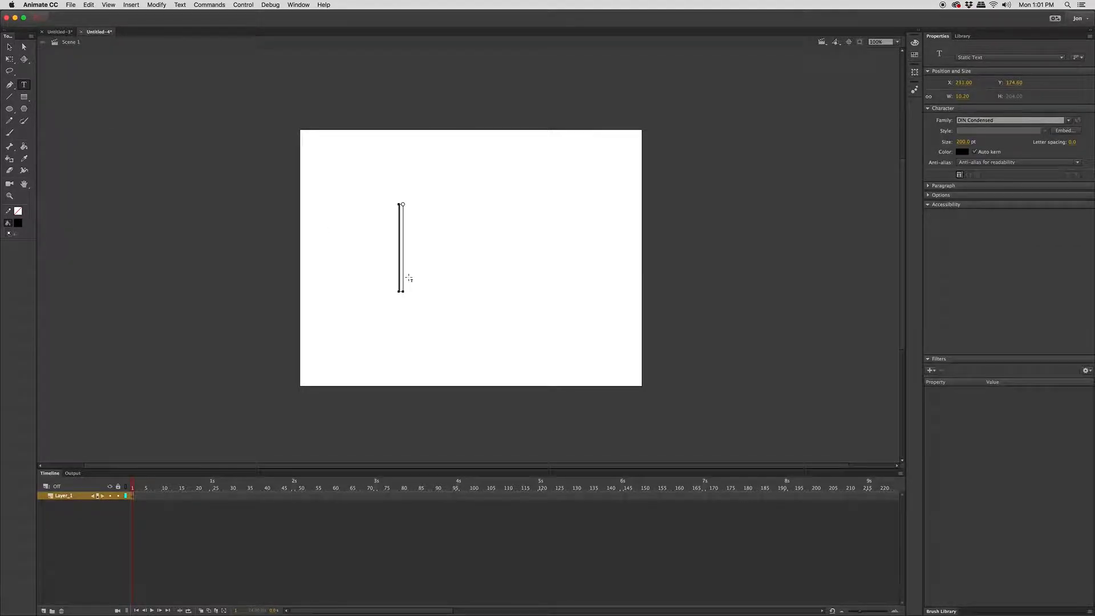
type("G")
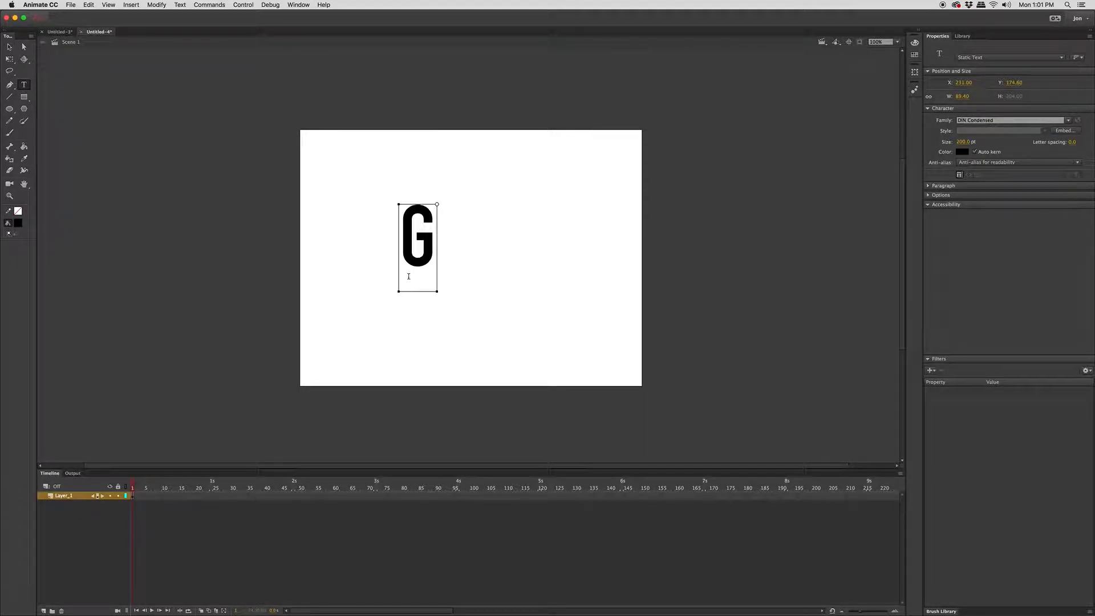
type("LITCH")
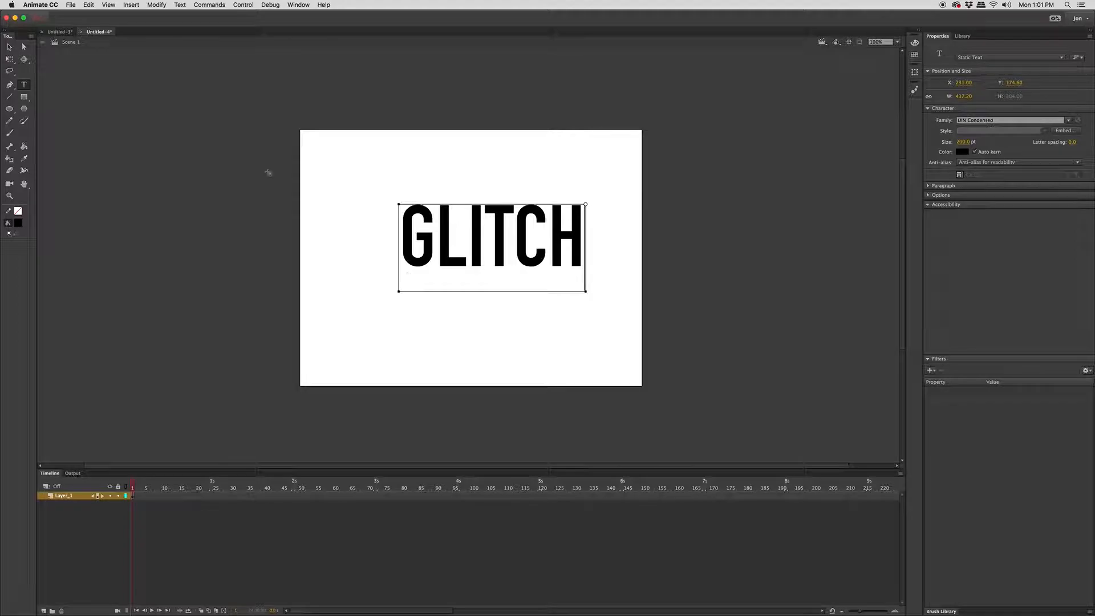
- Centre the GLITCH text on the stage by cutting it and pasting it in the center
left_click(9, 46)
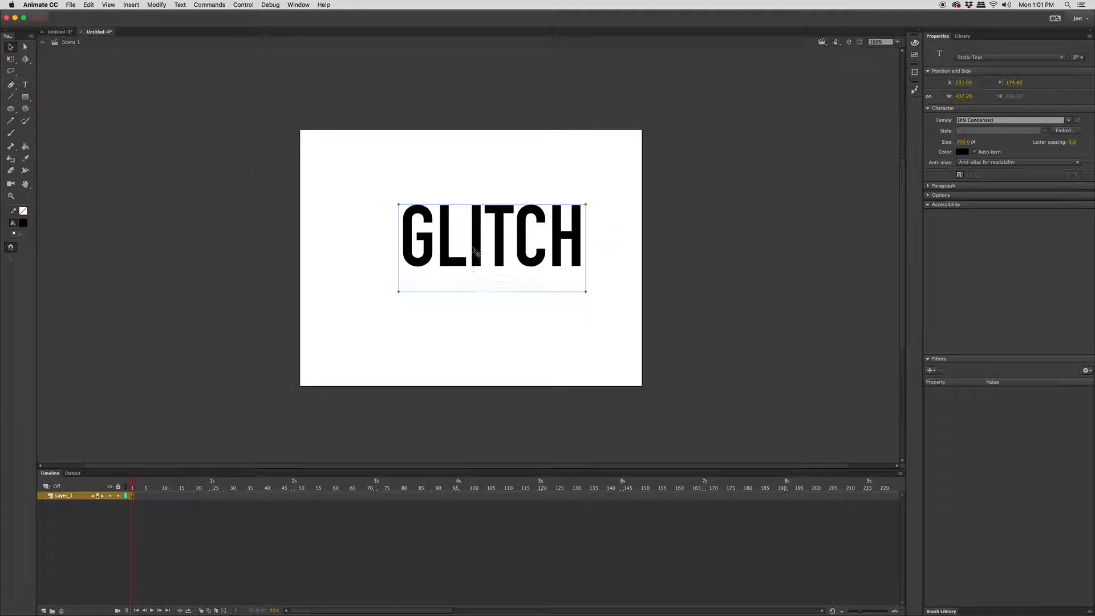
left_click_drag(474, 251, 458, 258)
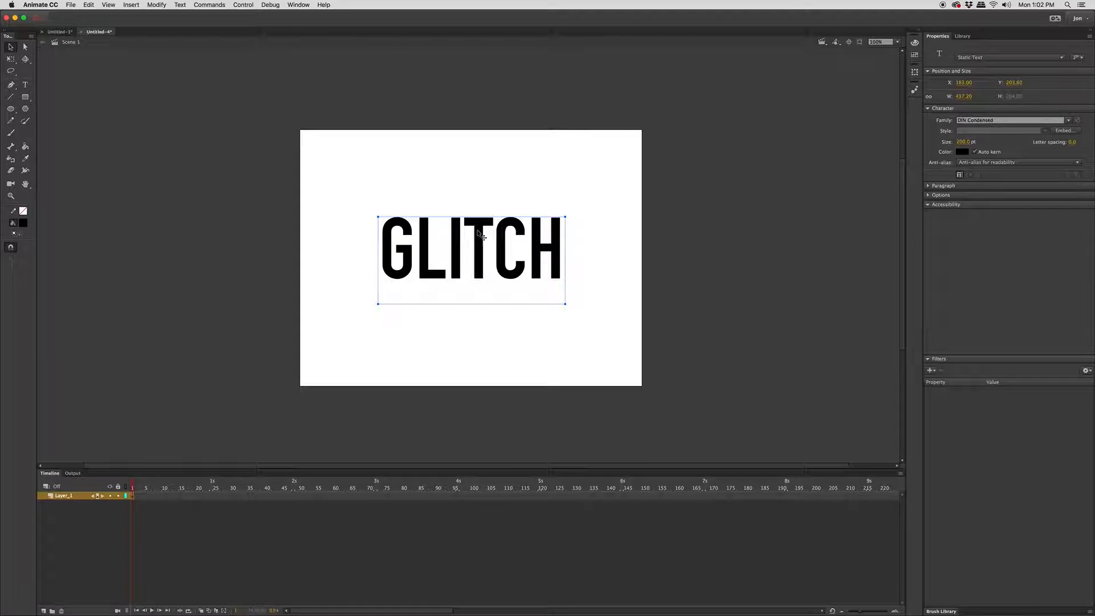
key("Delete")
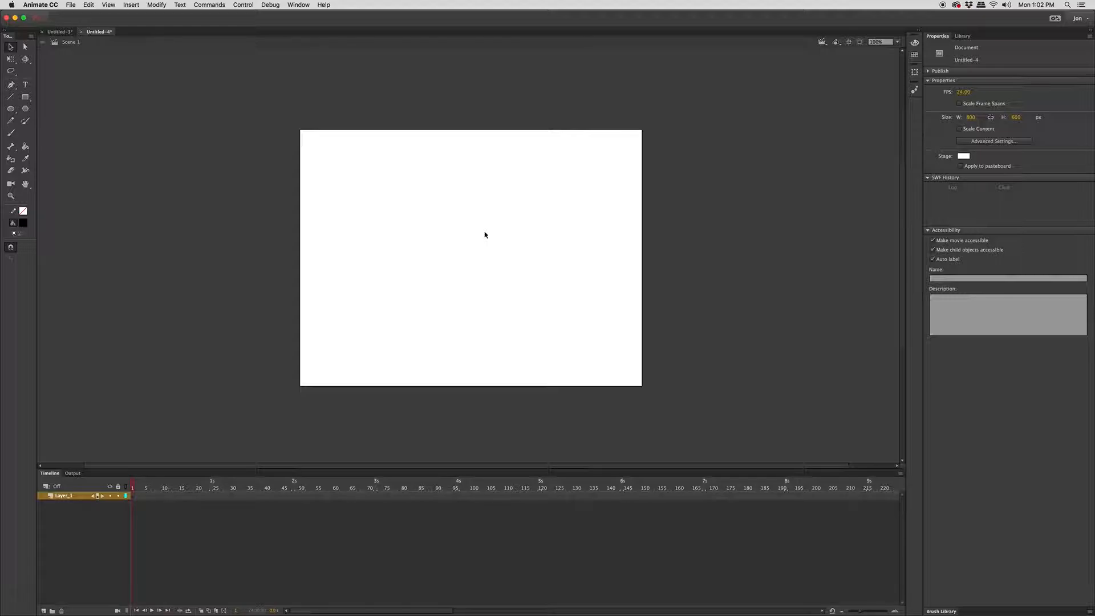
key("super+z")
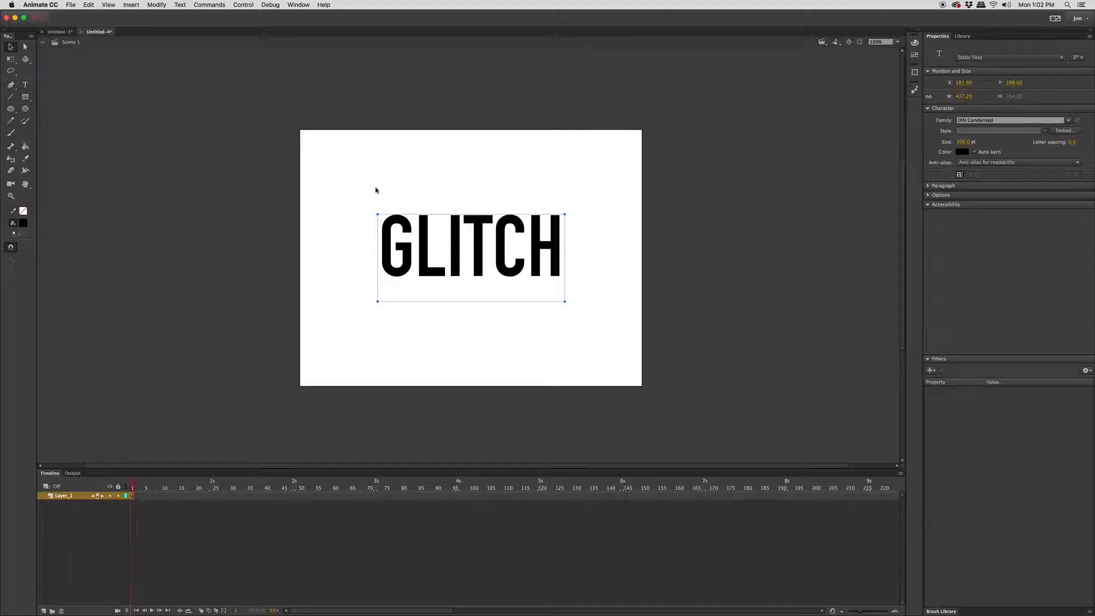
- Convert the GLITCH text to a Graphic symbol named "Glitch"
left_click(155, 5)
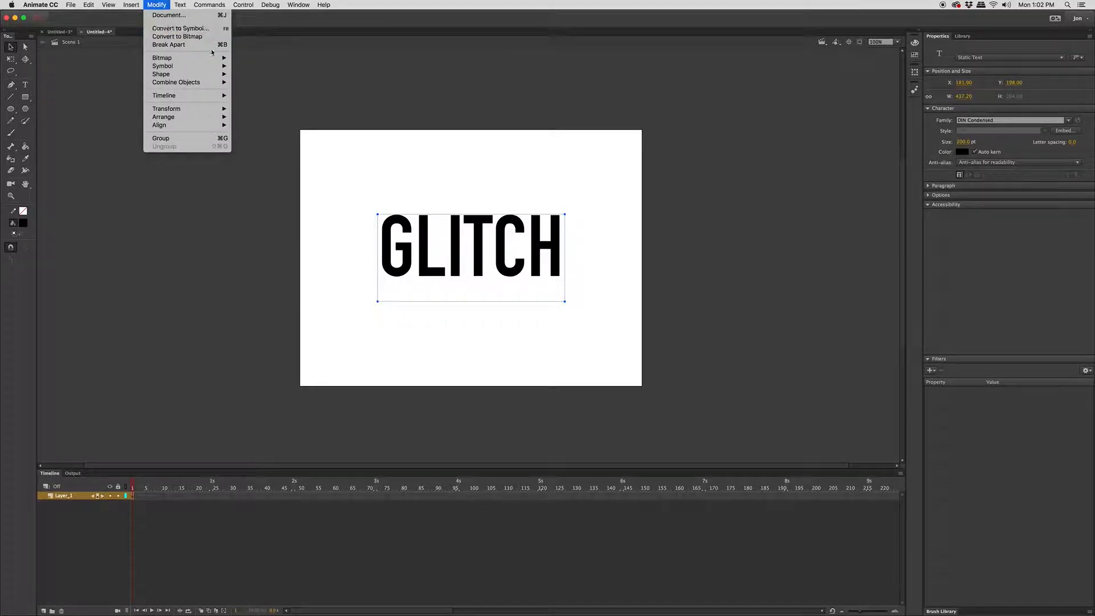
left_click(171, 29)
type("Glitch")
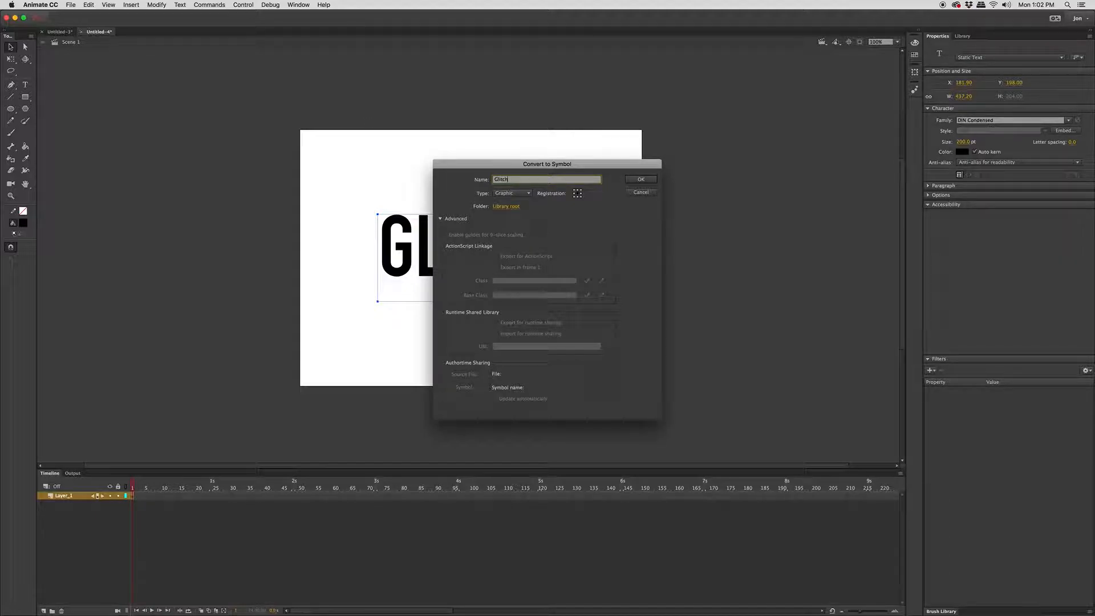
key("Return")
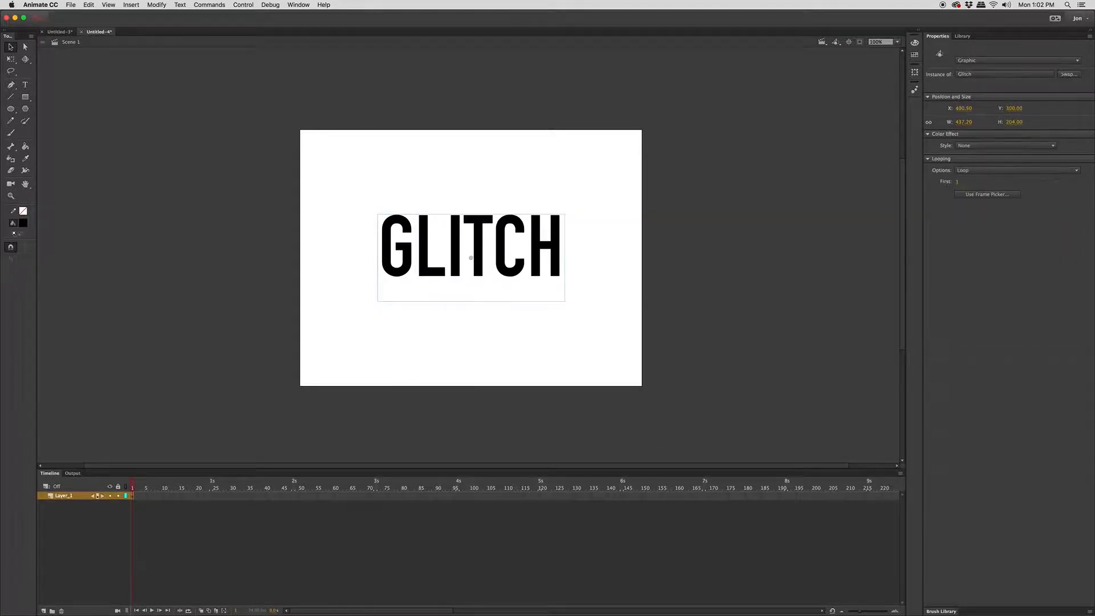
- Open the Glitch symbol for editing and break its text apart twice, into letters and into shapes
double_click(427, 233)
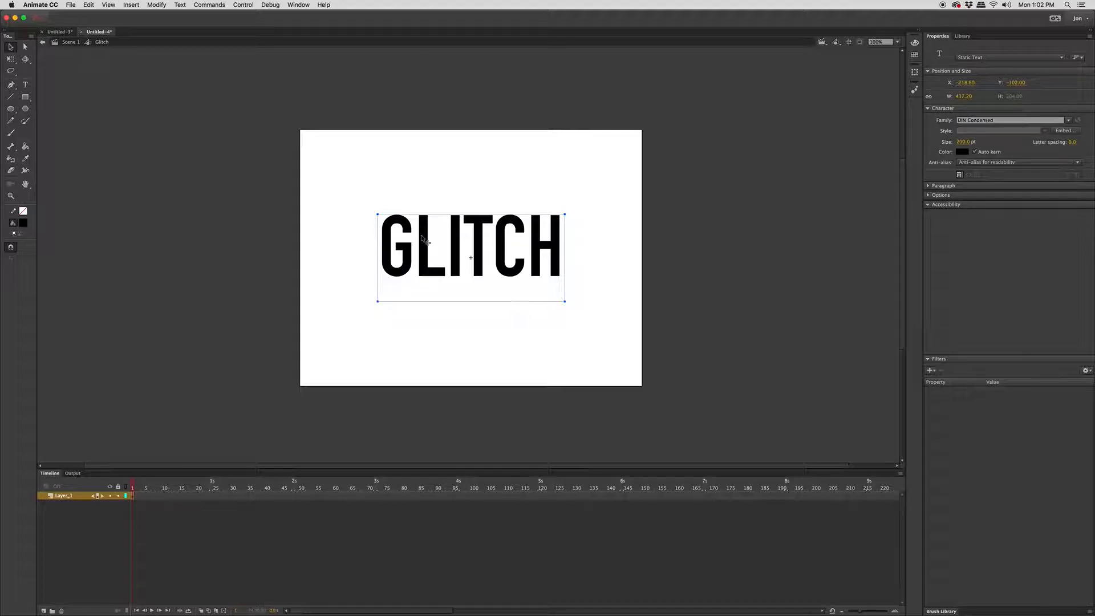
left_click(156, 4)
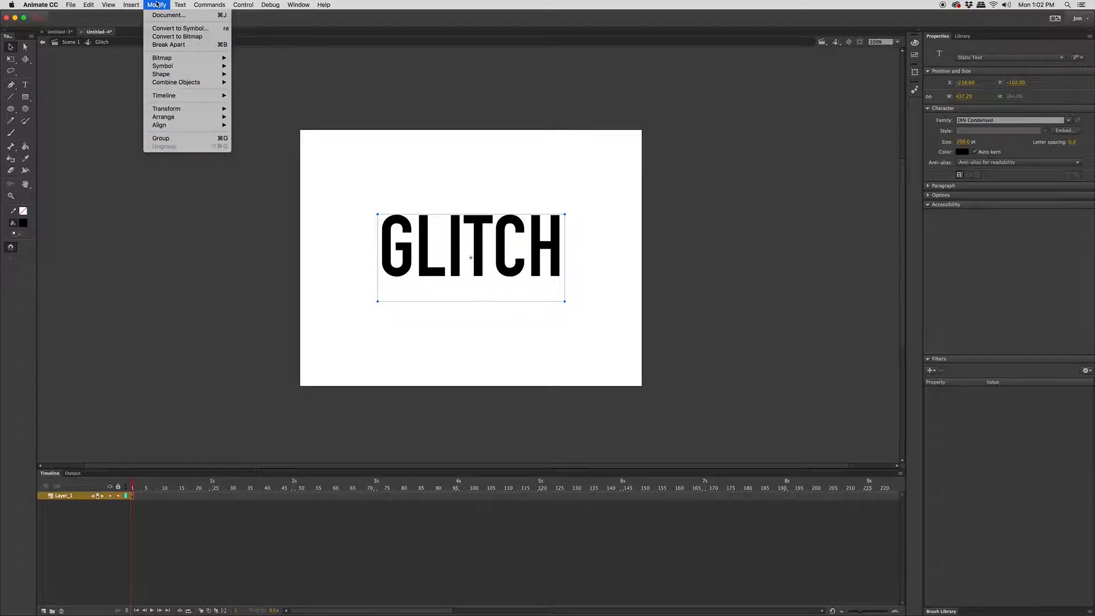
left_click(222, 45)
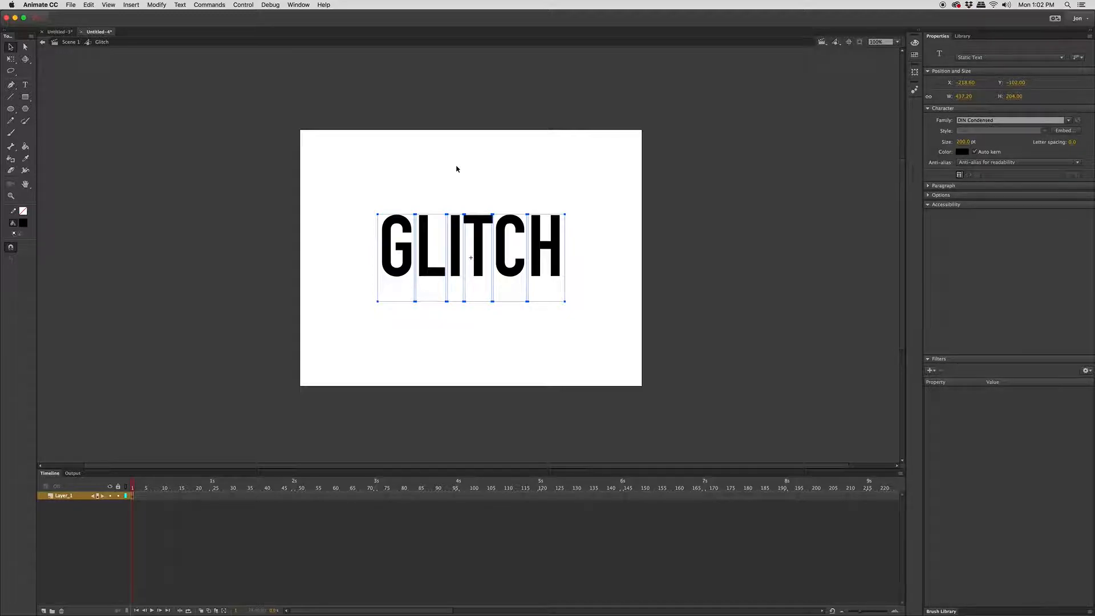
key("super+b")
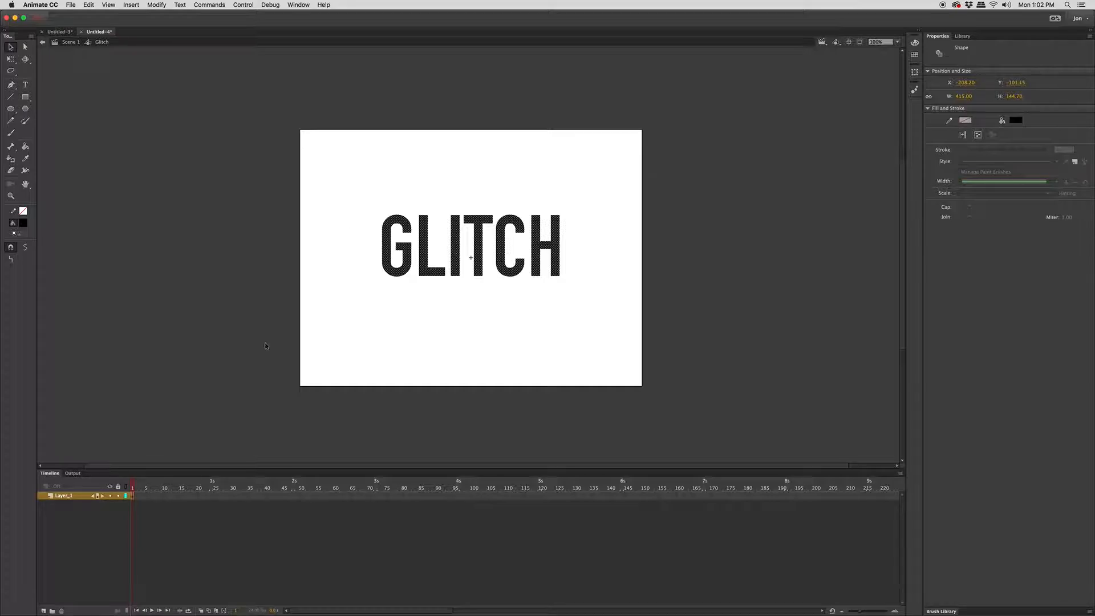
- Insert a keyframe at frame 2 of Layer_1 inside the Glitch symbol
left_click(137, 495)
left_click(138, 497)
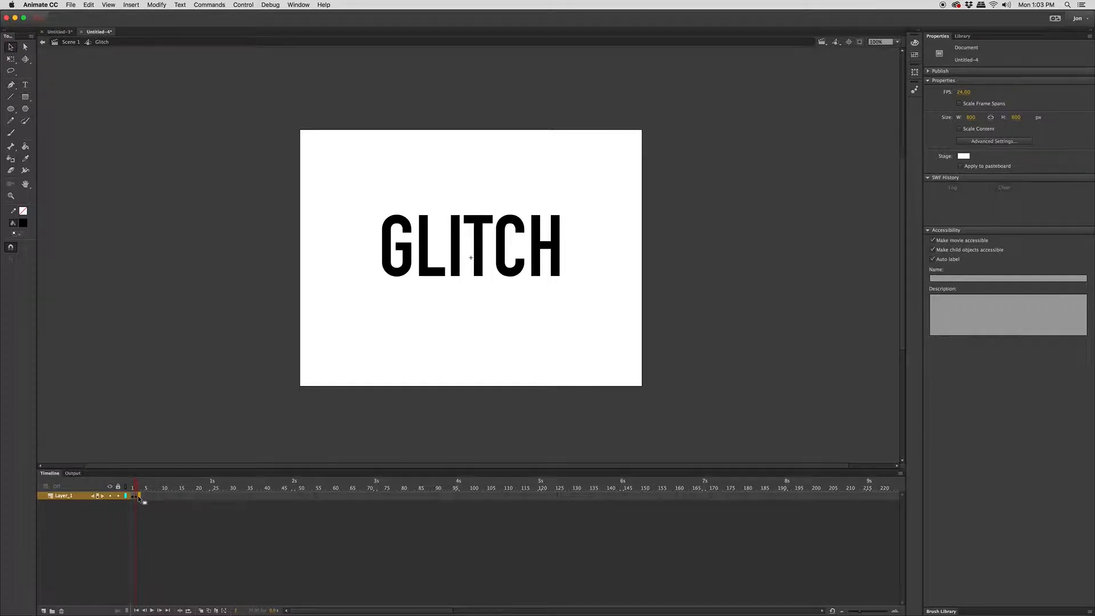
right_click(139, 498)
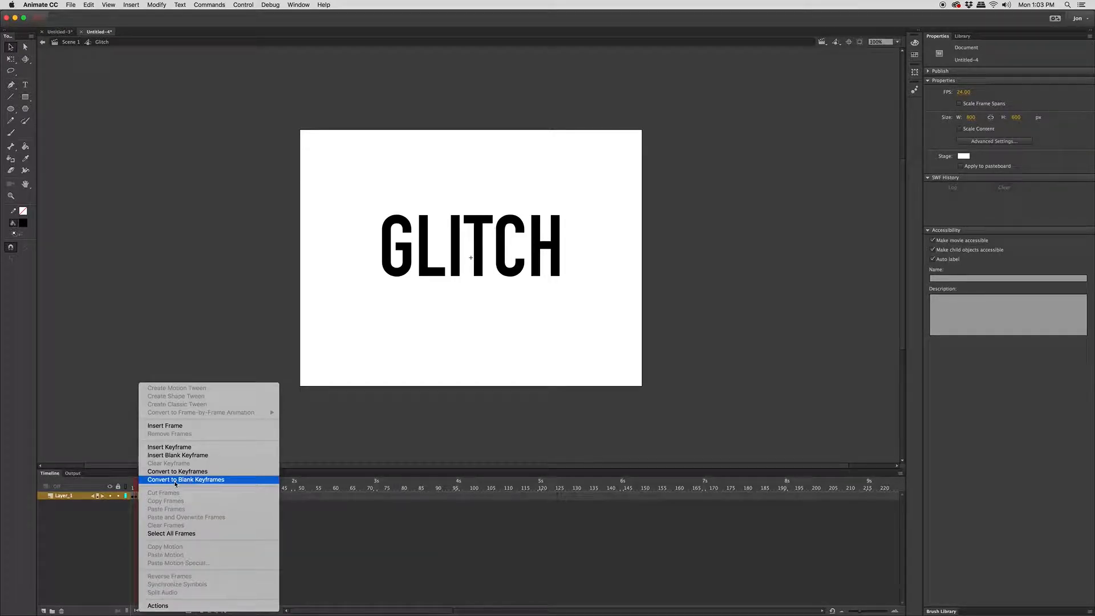
left_click(62, 393)
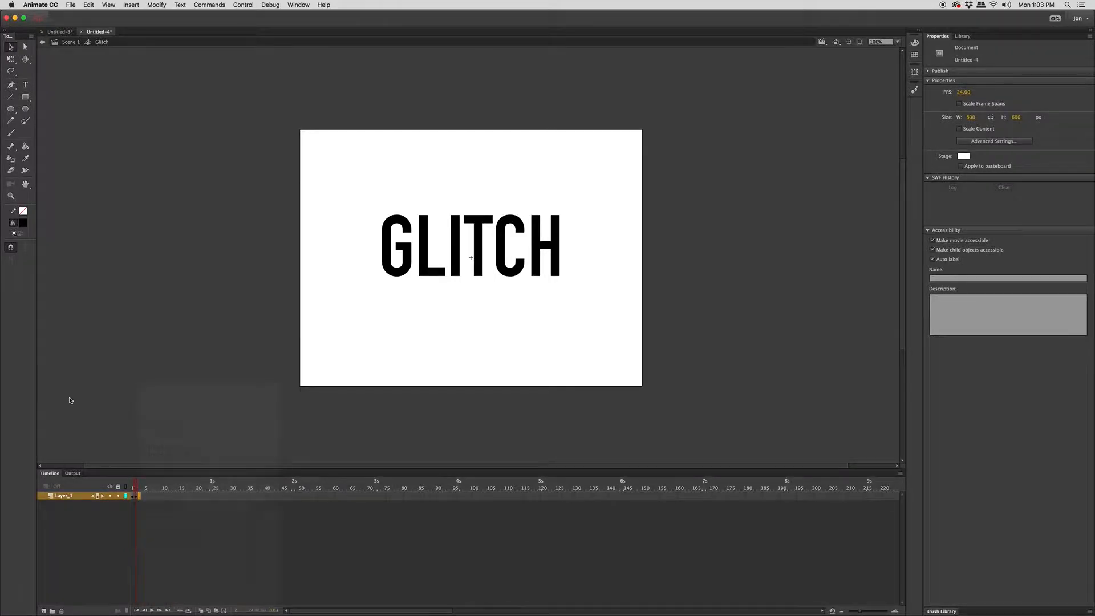
- On frame 2, select a horizontal slice about 25 px tall across the lower half of the letters and shift it 10 px left
left_click(136, 495)
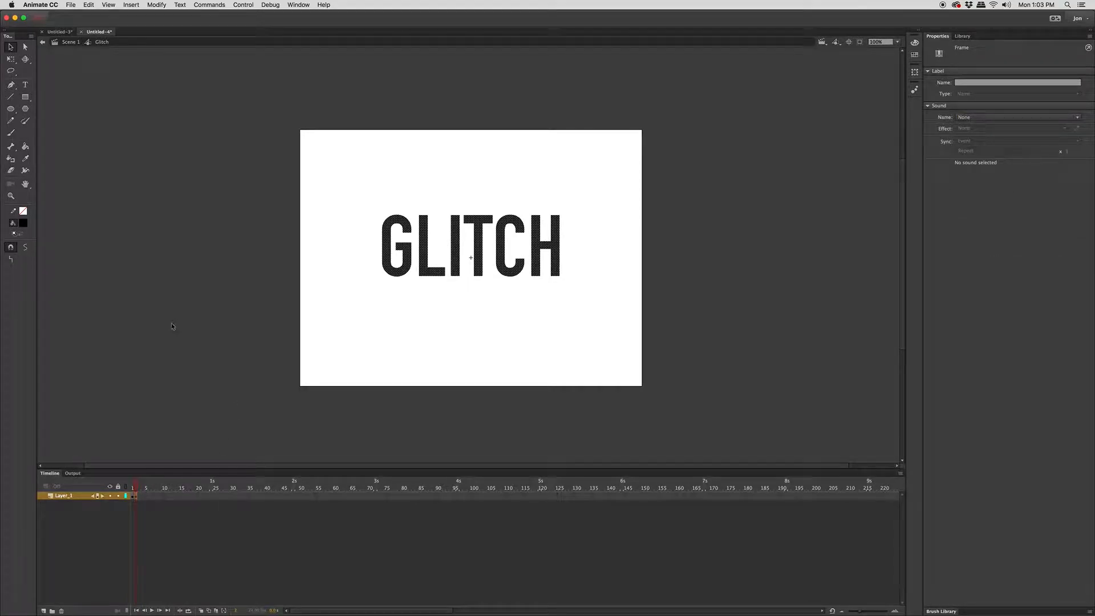
left_click(11, 47)
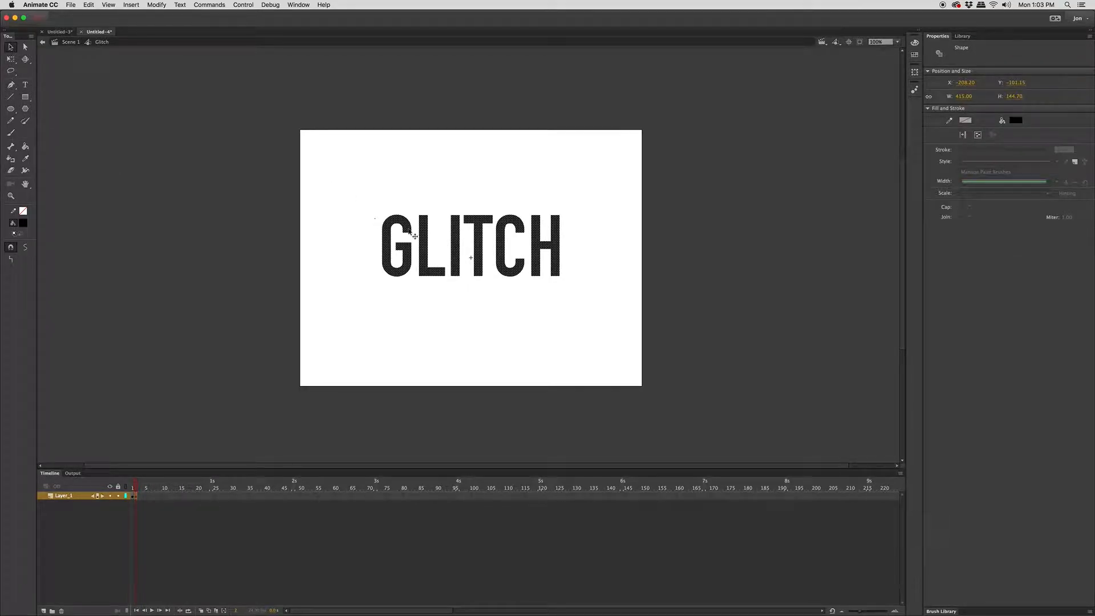
left_click_drag(365, 252, 593, 270)
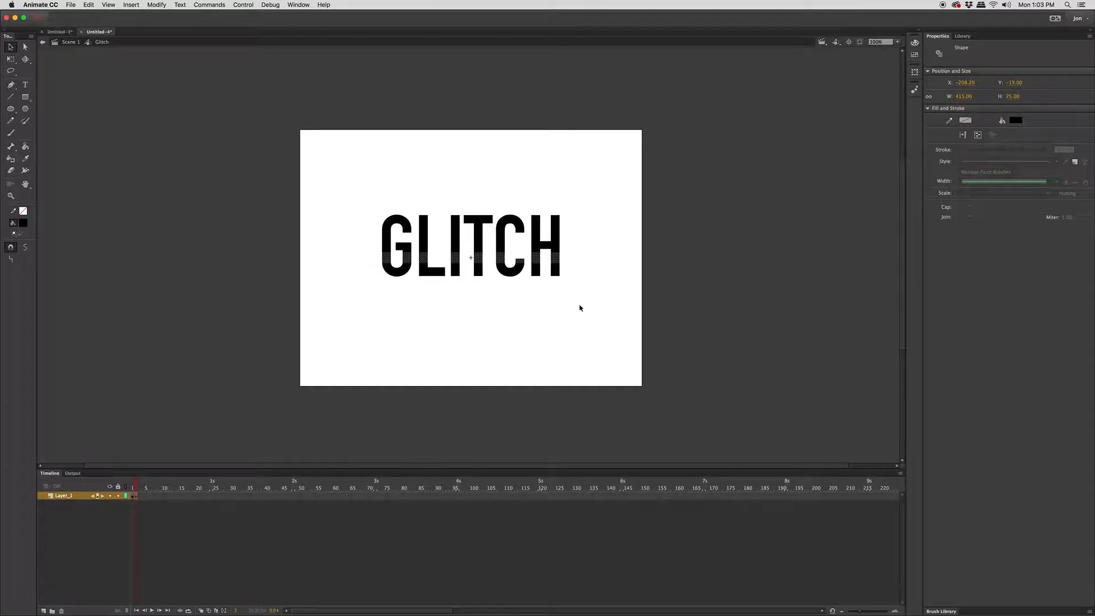
key("shift+Left")
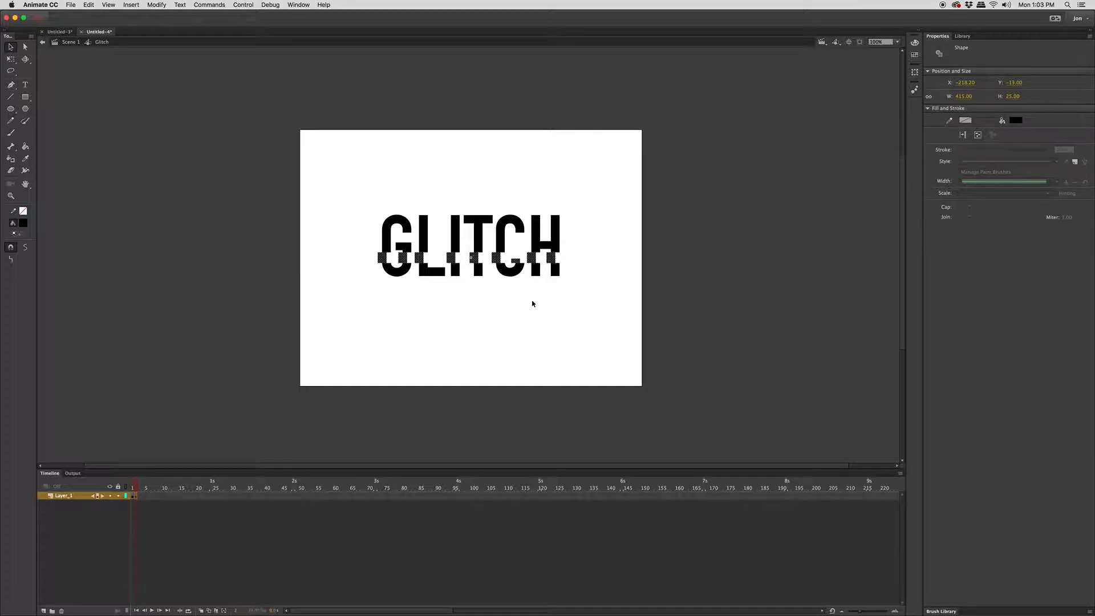
left_click(506, 303)
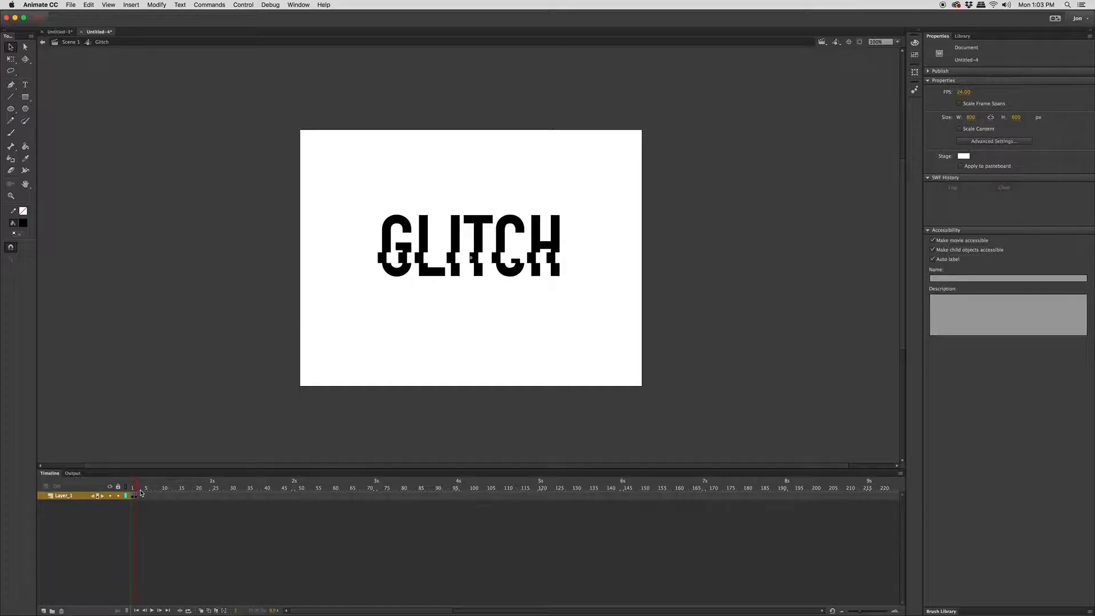
- Make frame 3 a blank keyframe and paste the intact GLITCH artwork from frame 1 into it in place
left_click_drag(339, 184, 649, 354)
key("Delete")
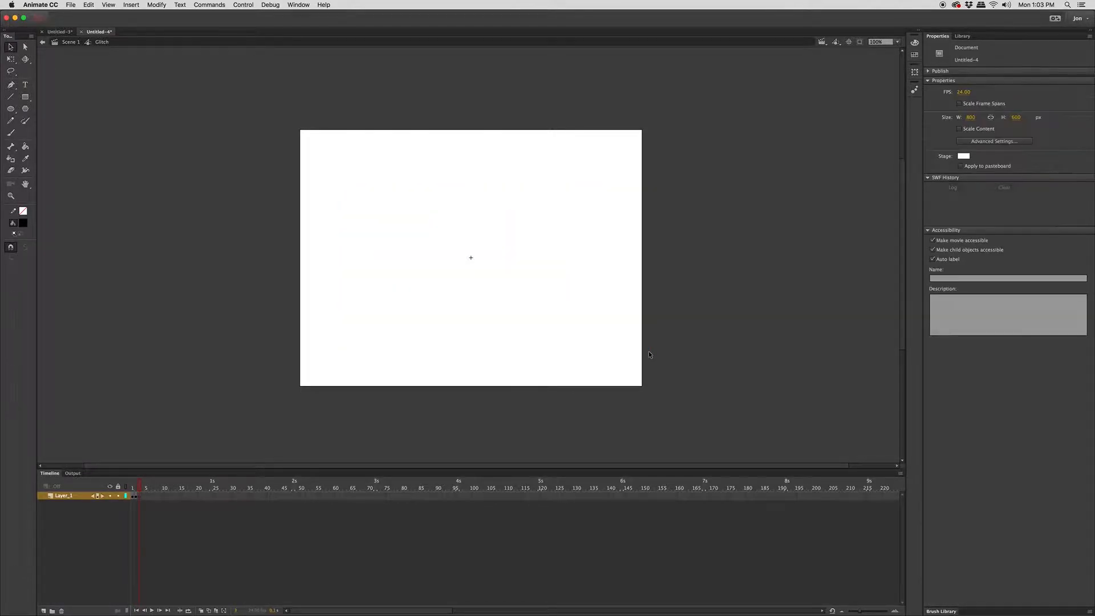
left_click(133, 497)
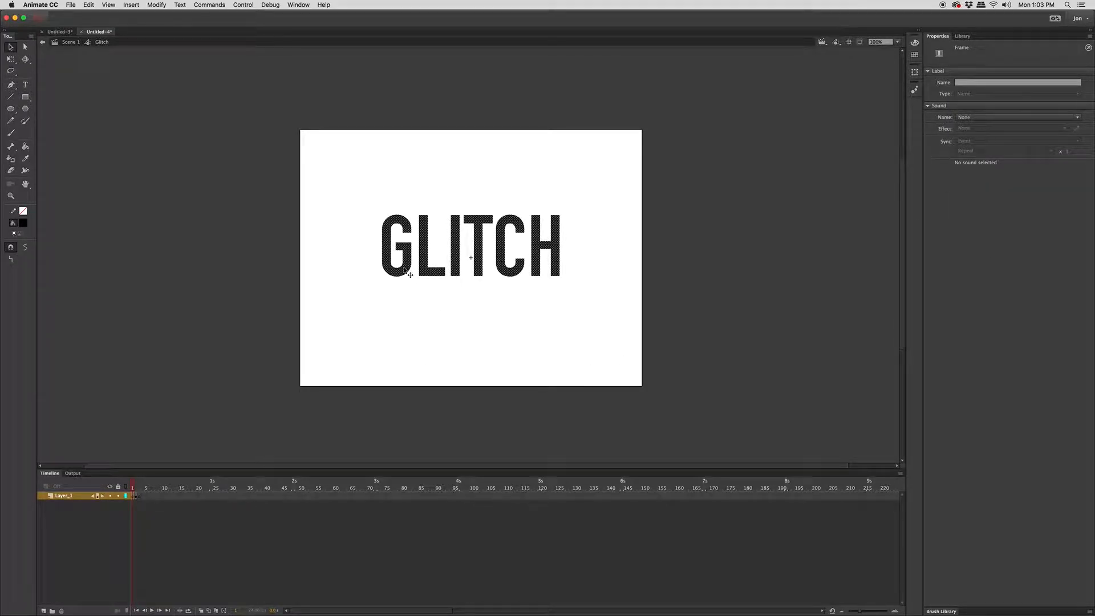
left_click_drag(132, 487, 244, 481)
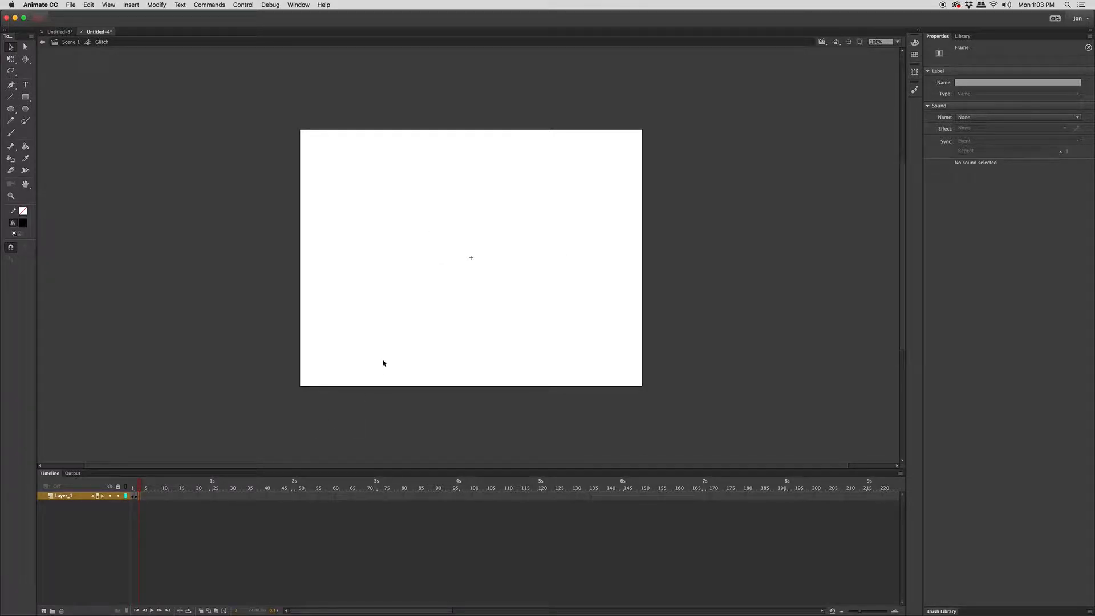
key("super+shift+v")
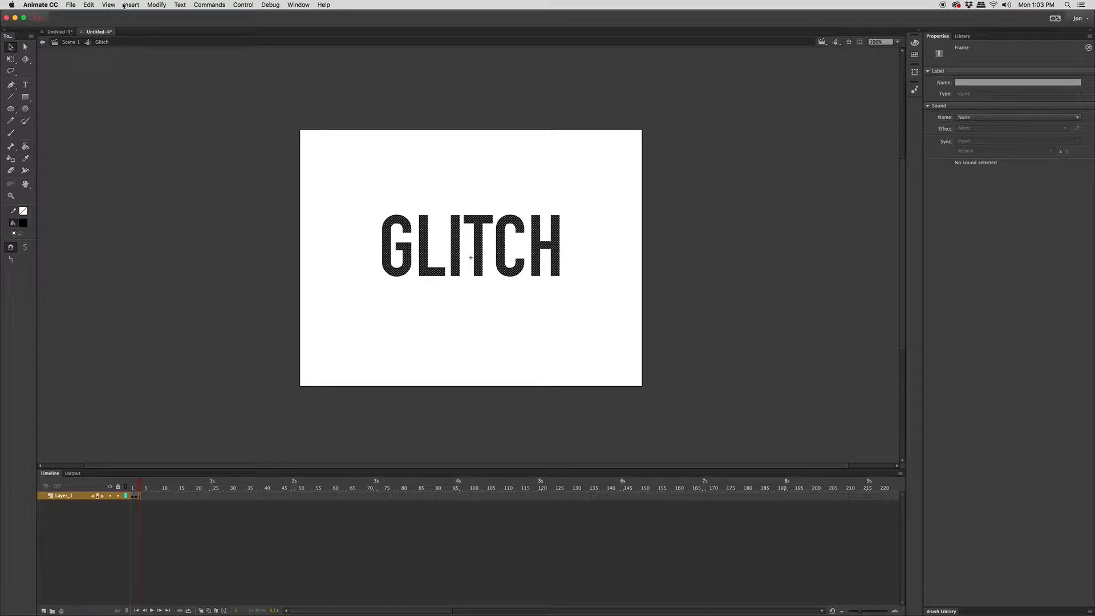
left_click(88, 5)
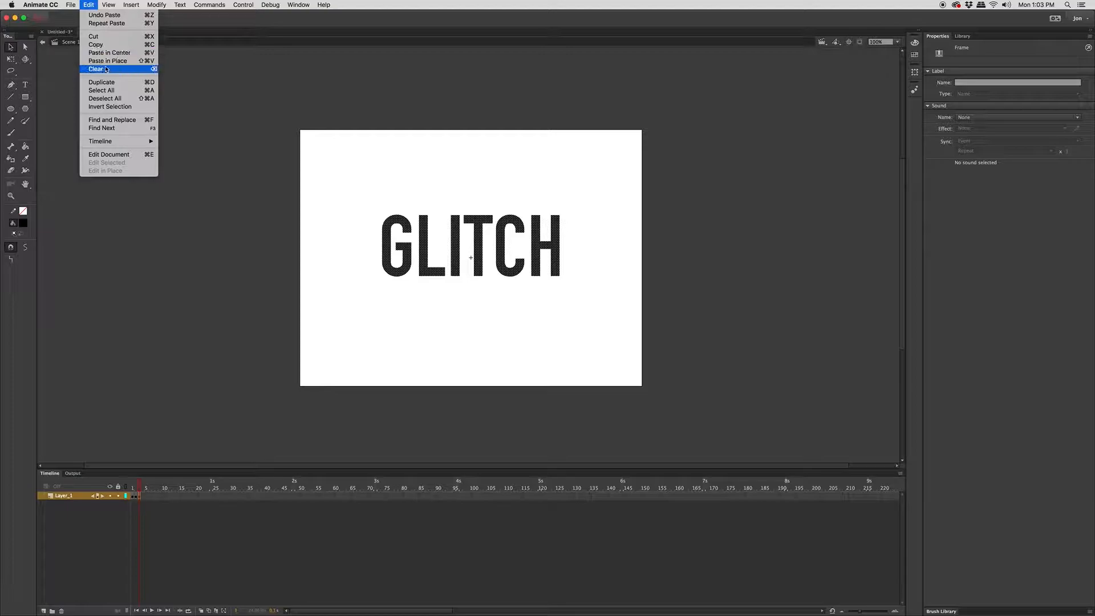
left_click(141, 62)
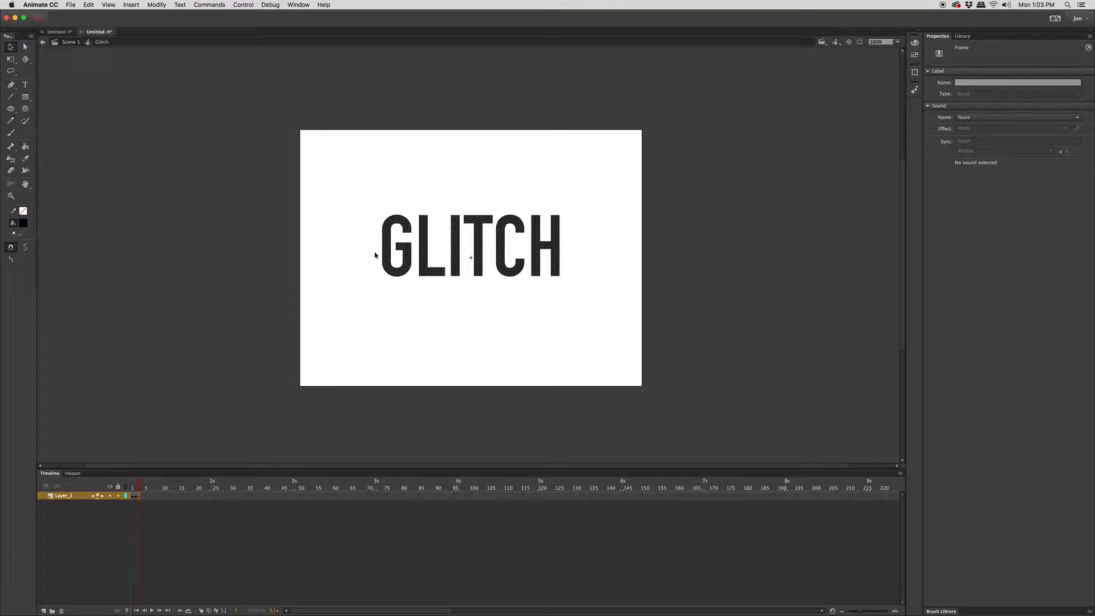
- On frame 3, shift a 12 px tall slice across the middle of the letters 30 px left and a higher 12 px slice 10 px right
left_click_drag(367, 246, 622, 254)
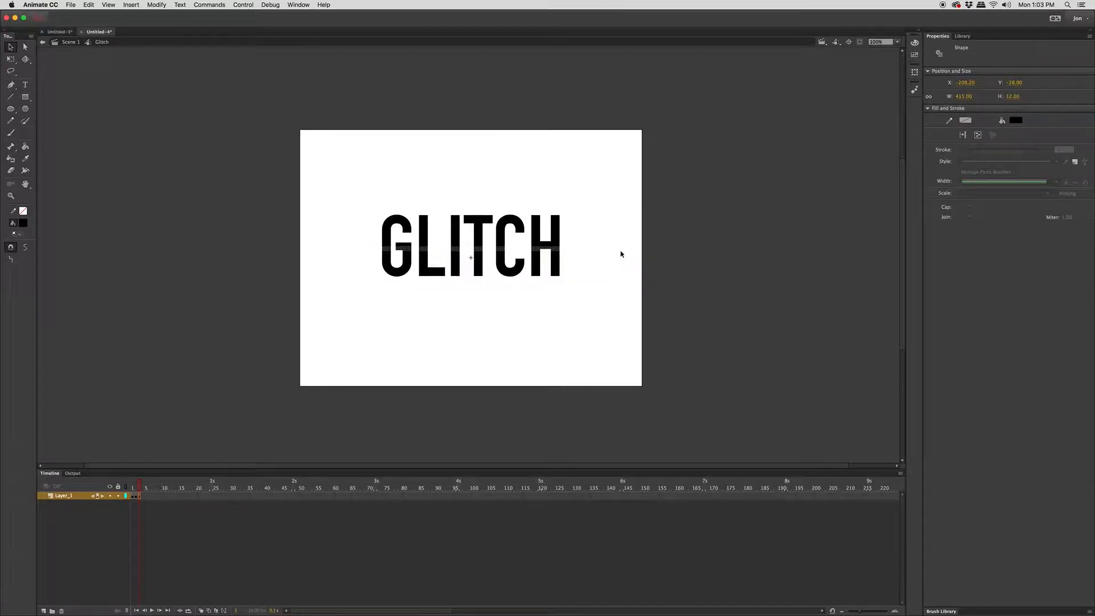
key("shift+Left")
key("shift+Left")
key("shift+Left")
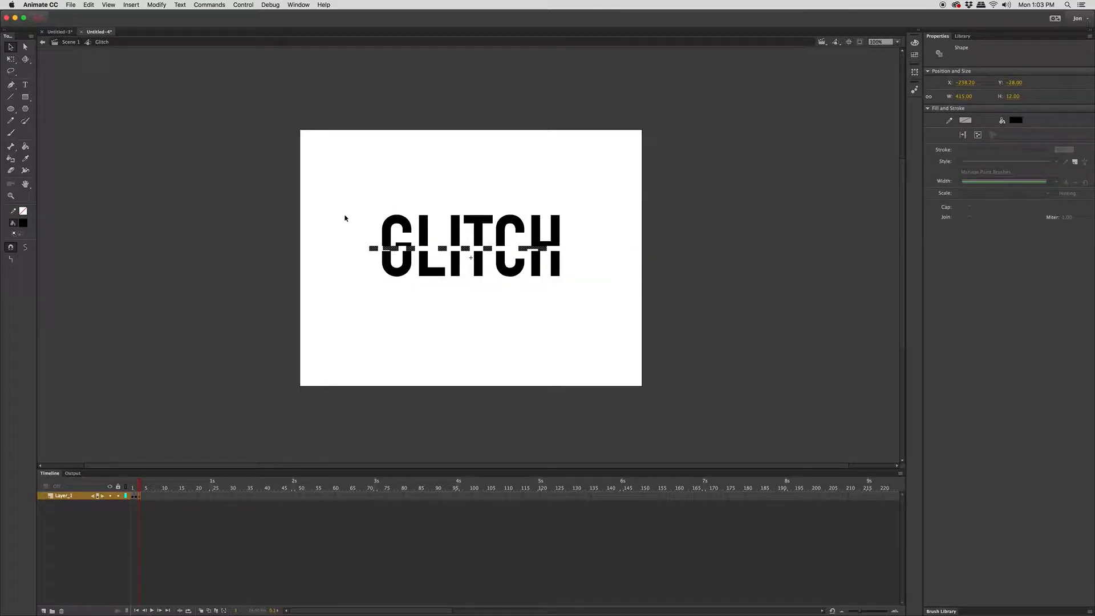
left_click_drag(365, 226, 604, 235)
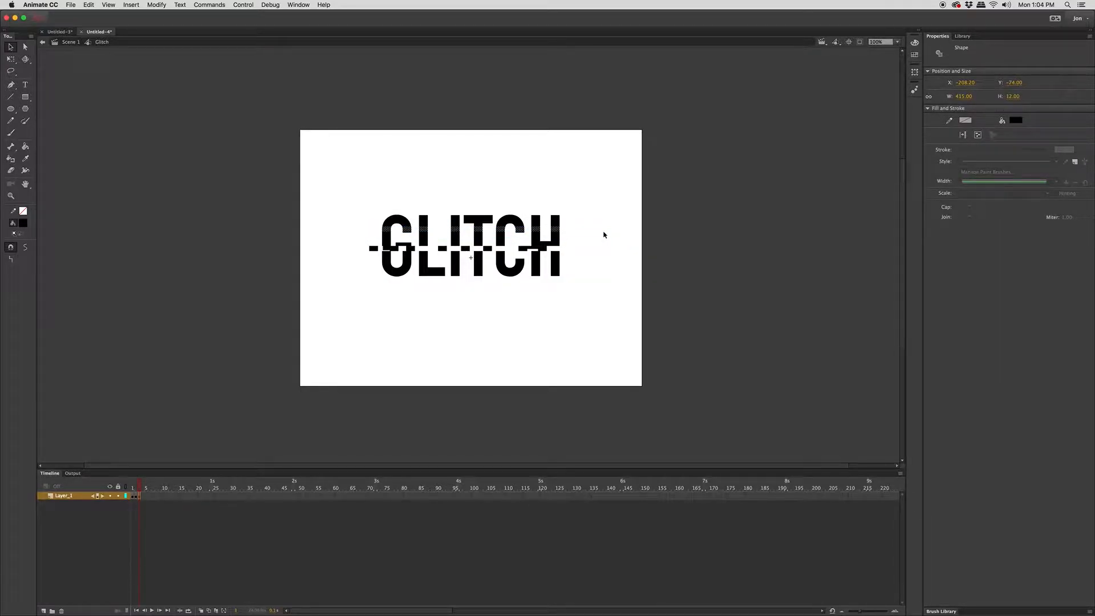
key("shift+Right")
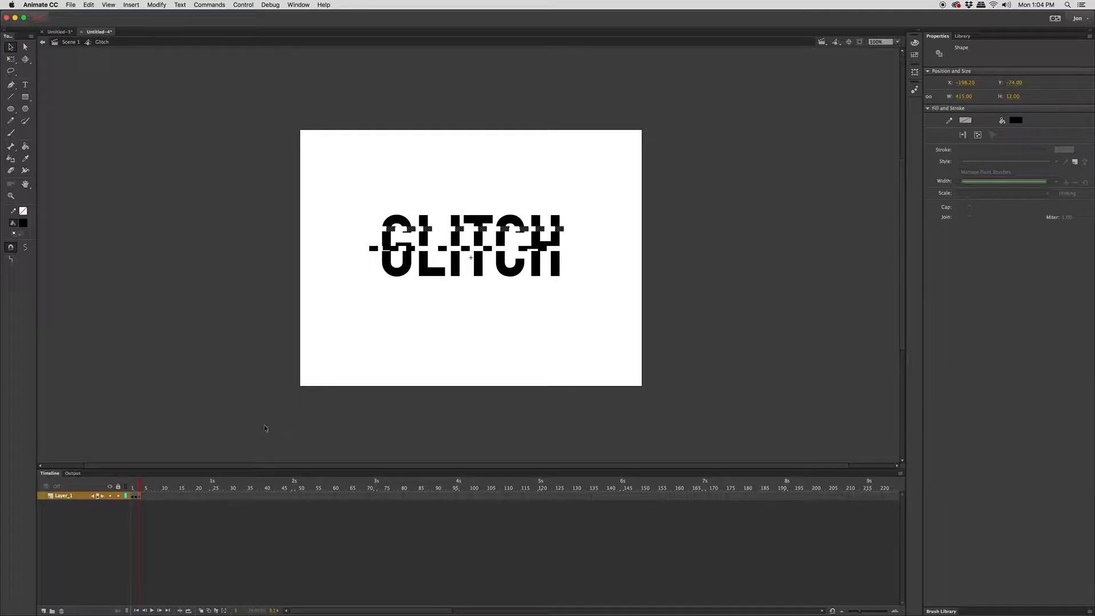
- Insert a keyframe at frame 4 and replace its sliced artwork with the intact GLITCH shapes pasted in place
left_click(144, 498)
left_click(143, 497)
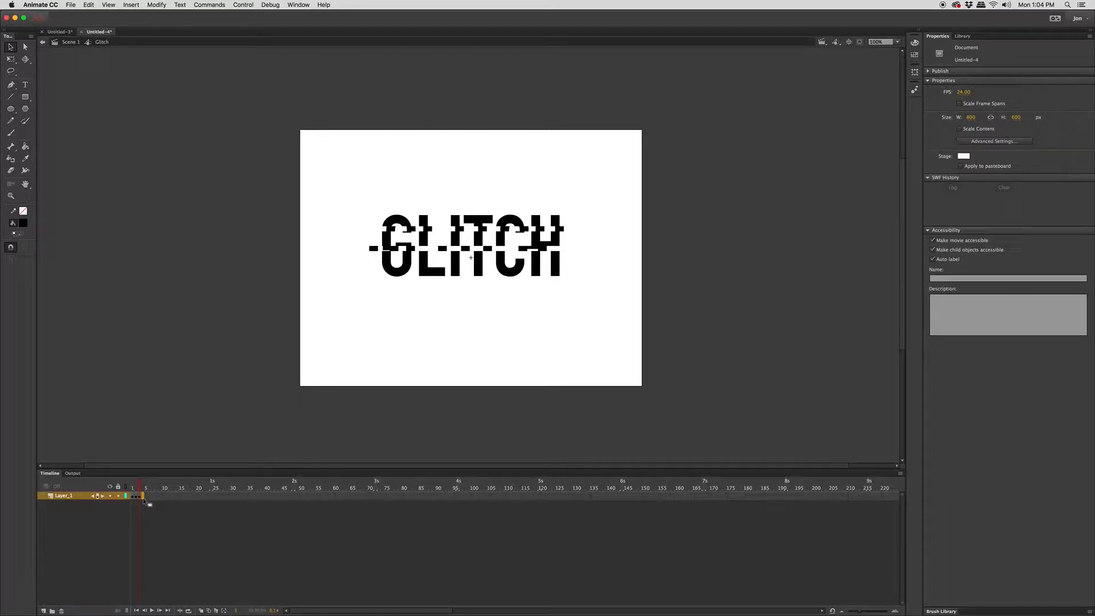
key("F6")
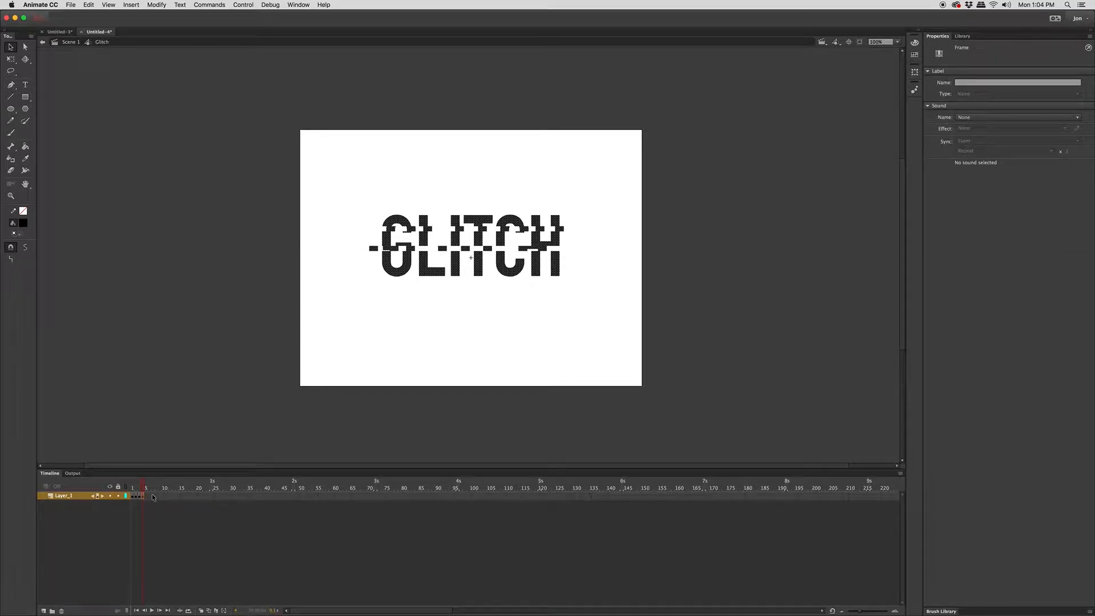
key("Delete")
key("super+shift+v")
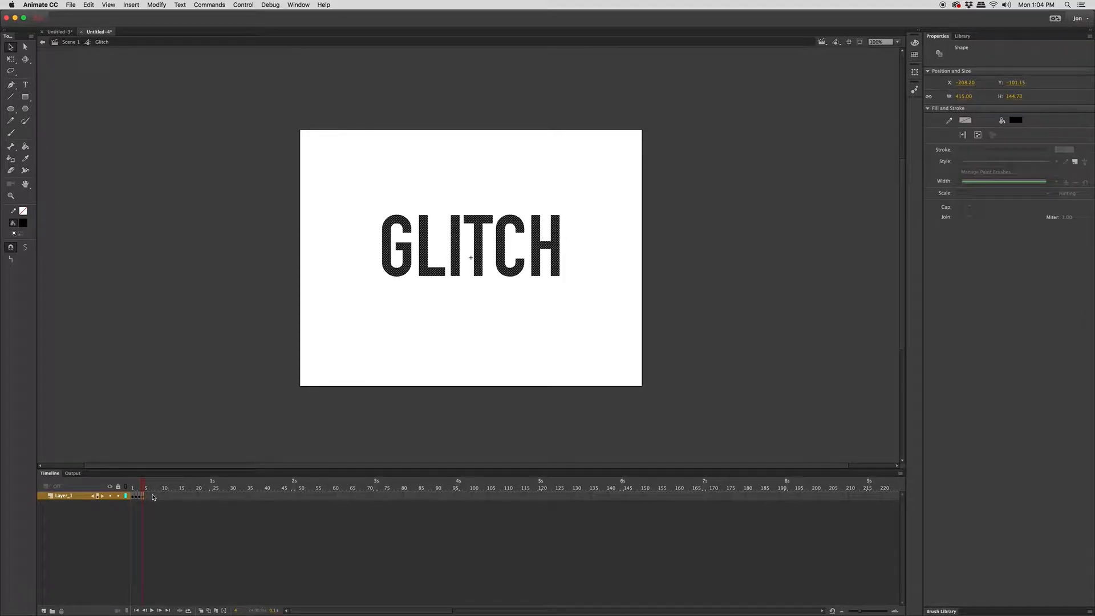
- On frame 4, select the lower part of the letters, about 68 px tall, and shift it 50 px right
left_click_drag(361, 248, 606, 305)
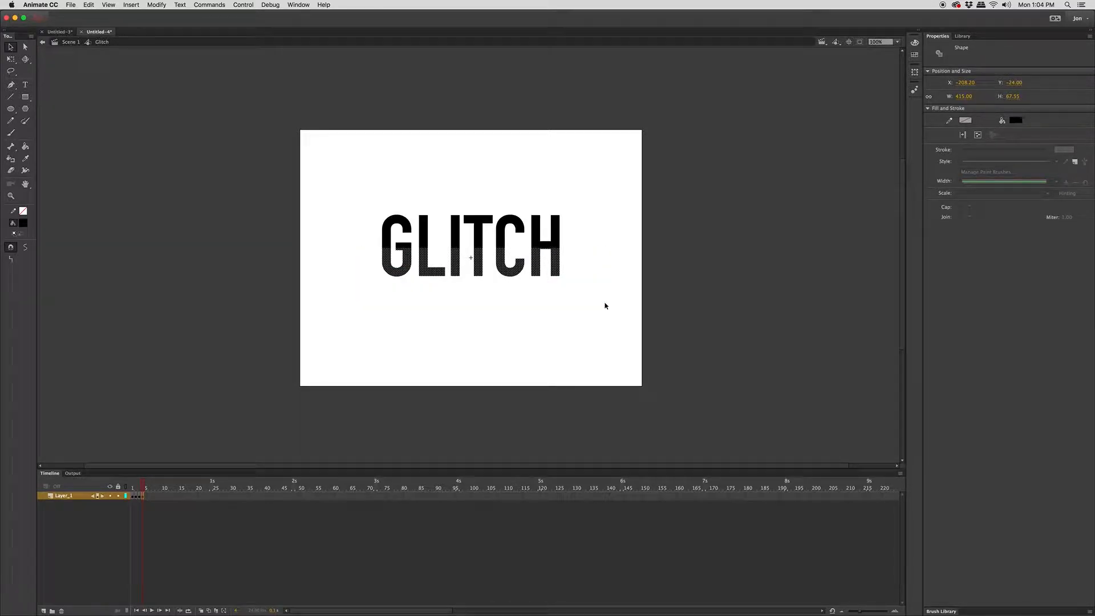
key("shift+Right")
key("shift+Right")
key("shift+Right")
key("shift+Right")
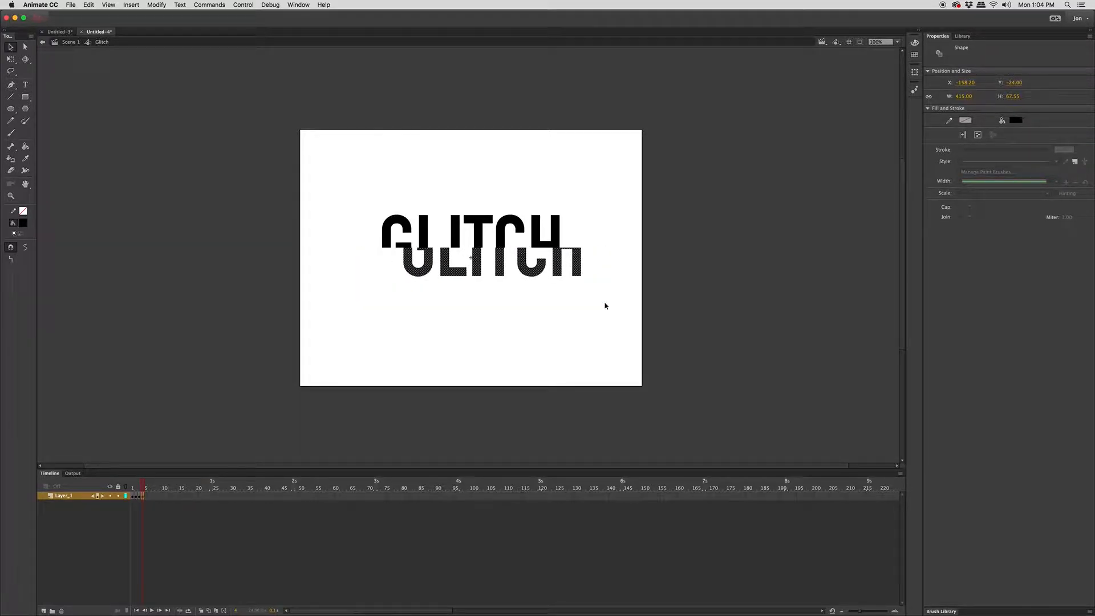
left_click(321, 351)
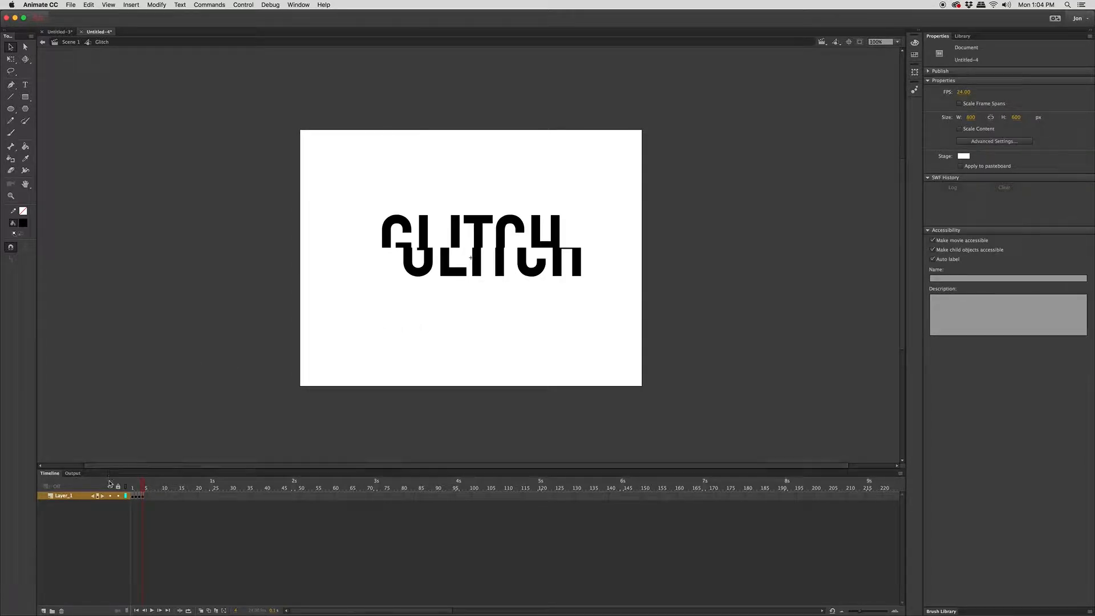
- Add a keyframe at frame 5, clear its artwork and paste the intact GLITCH shapes in place
left_click(145, 495)
left_click(153, 498)
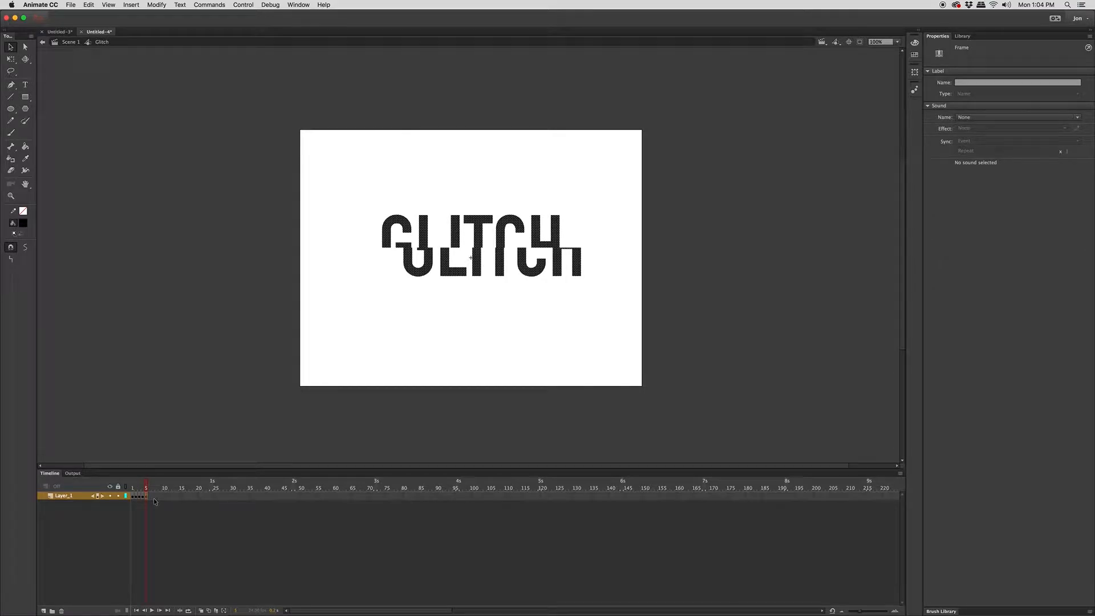
key("Delete")
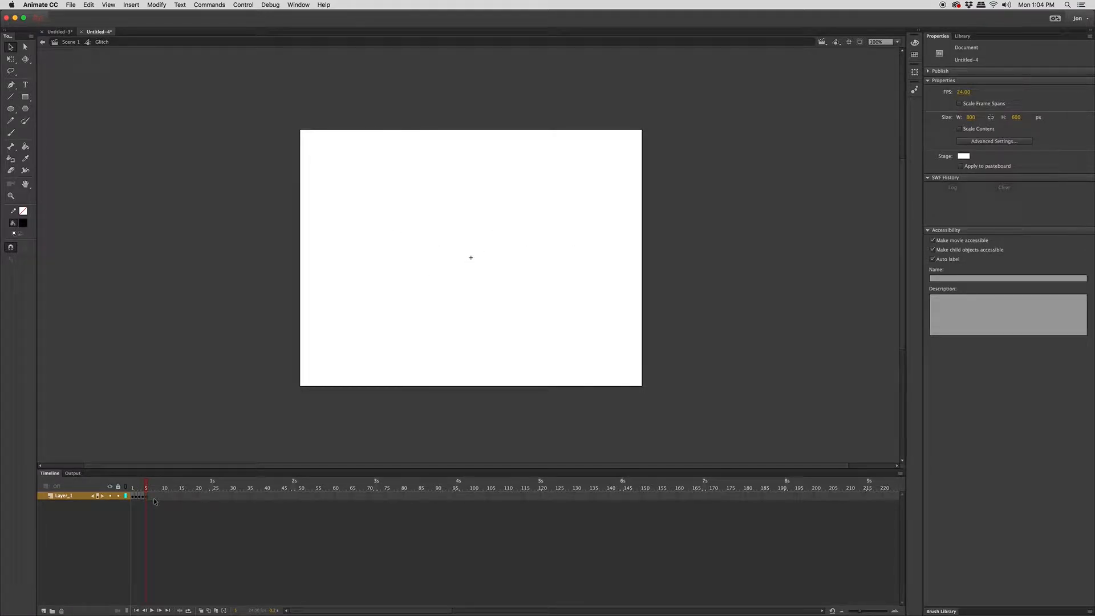
key("super+z")
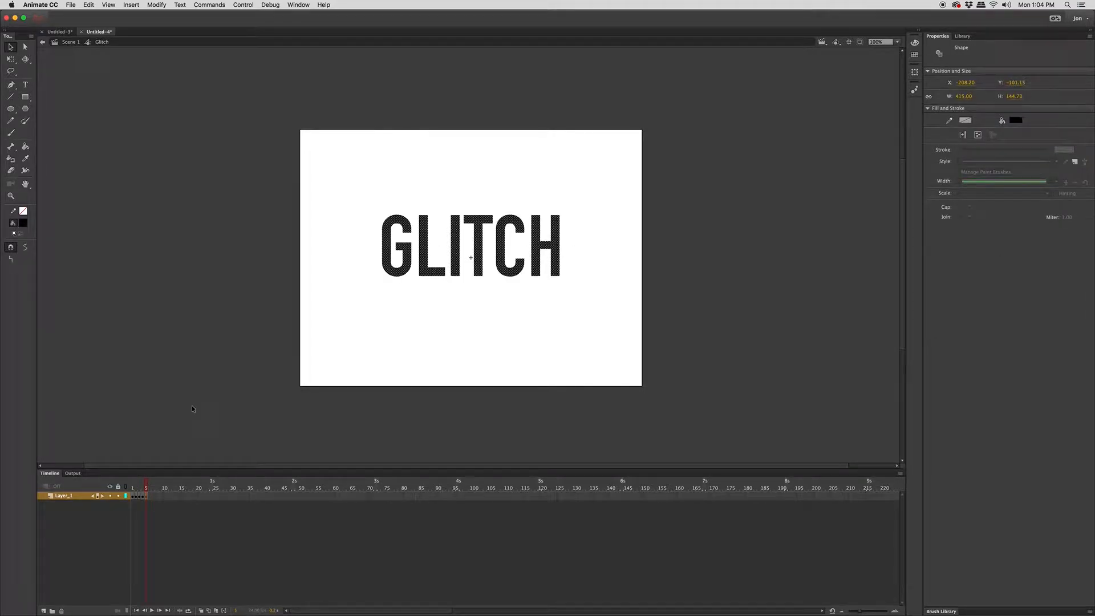
- On frame 5, select a 23 px tall slice just below the middle of the letters and shift it 30 px left
left_click_drag(366, 250, 598, 263)
key("shift+Left")
key("shift+Left")
key("shift+Left")
- Draw thin horizontal lines along the shifted slice, one on its upper edge extending past the H and one on its lower edge ending at the C
key("super+space")
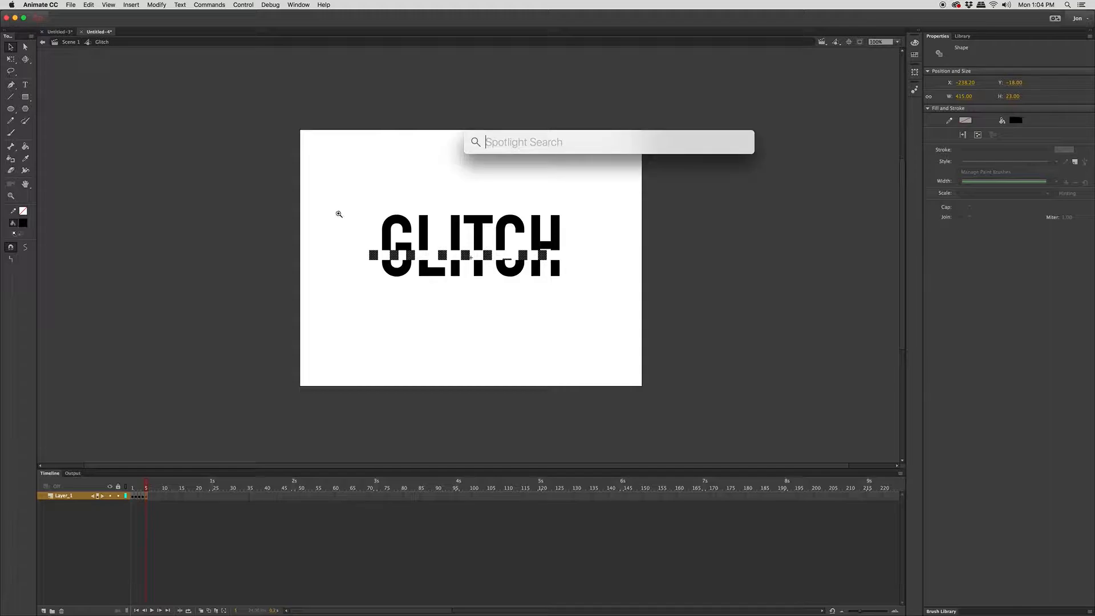
left_click_drag(354, 196, 605, 317)
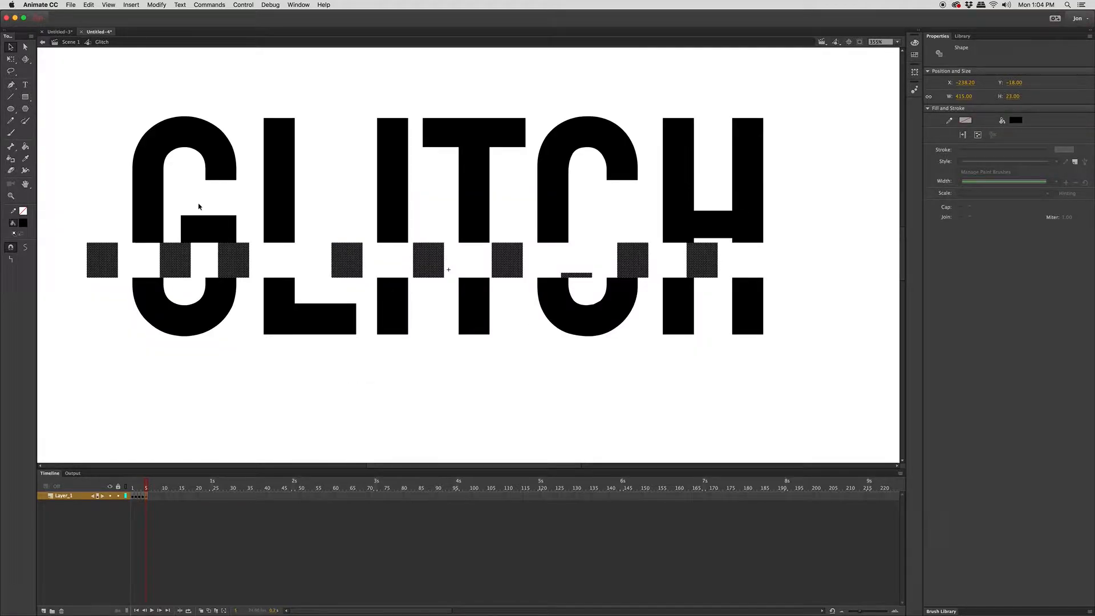
left_click(11, 97)
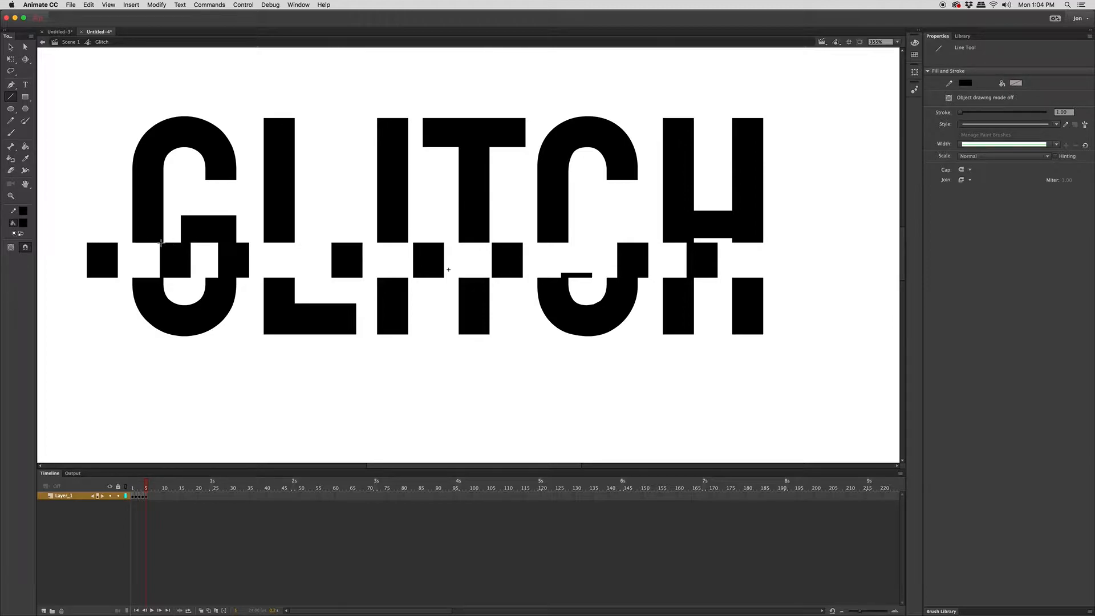
mouse_move(160, 243)
left_mouse_down()
mouse_move(540, 278)
mouse_move(704, 257)
mouse_move(866, 260)
left_mouse_up()
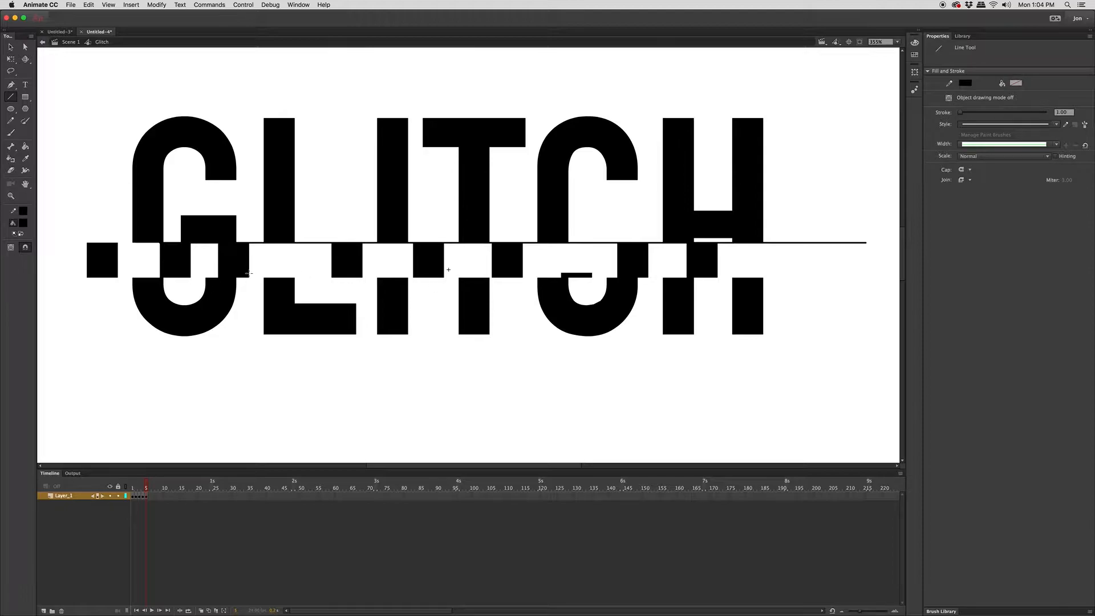
left_click_drag(386, 287, 568, 289)
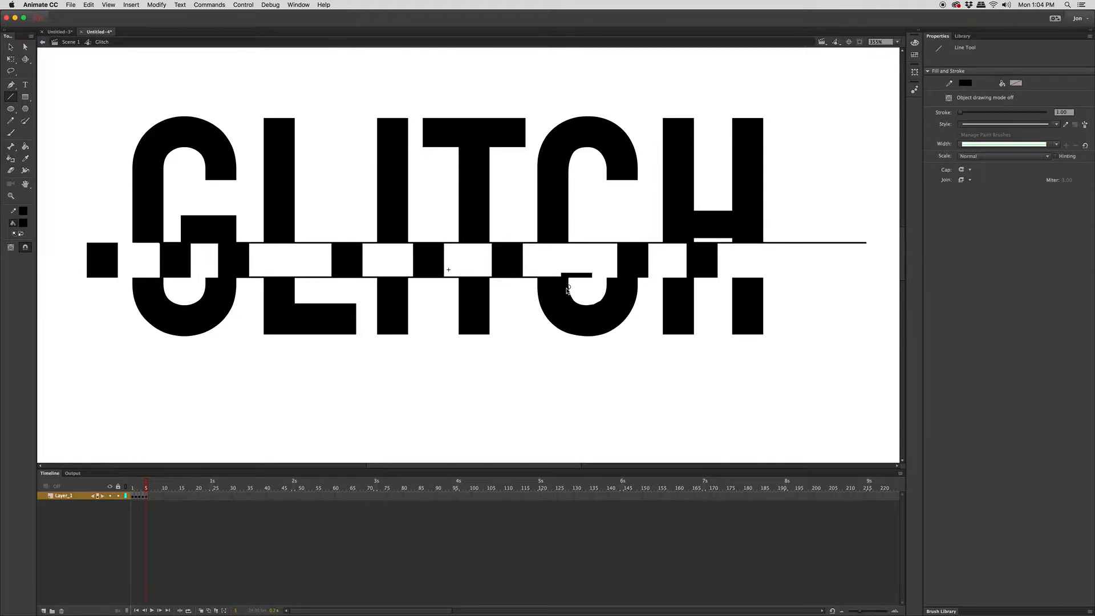
- With the Rectangle tool and no stroke, draw a thin black bar sticking out to the left of the G above the shifted slice
left_click(11, 48)
left_click(25, 97)
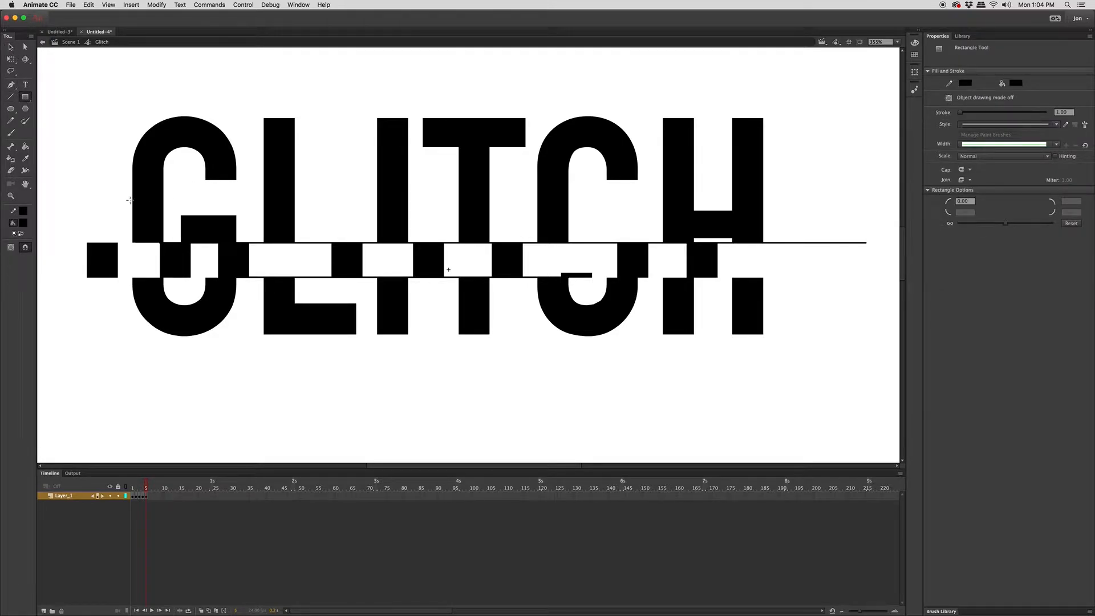
left_click_drag(107, 198, 143, 204)
key("super+z")
left_click(24, 212)
left_click(161, 221)
left_click_drag(97, 206, 144, 211)
left_click(10, 47)
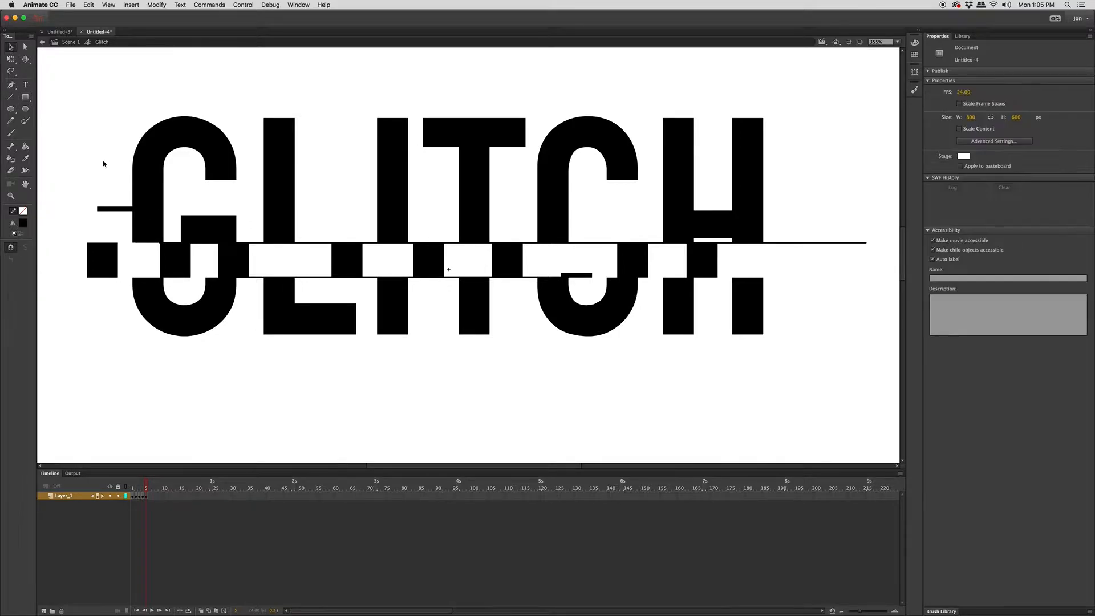
- Extend the thin bar with another strokeless black rectangle running from the G across the L and I to the T
left_click(120, 210)
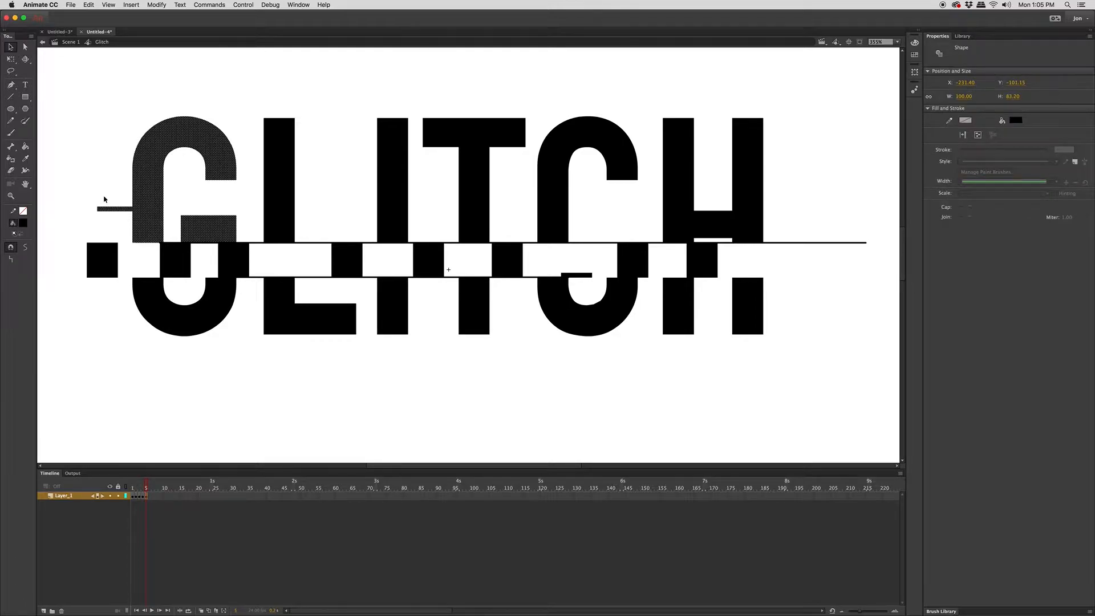
left_click(61, 122)
left_click(25, 97)
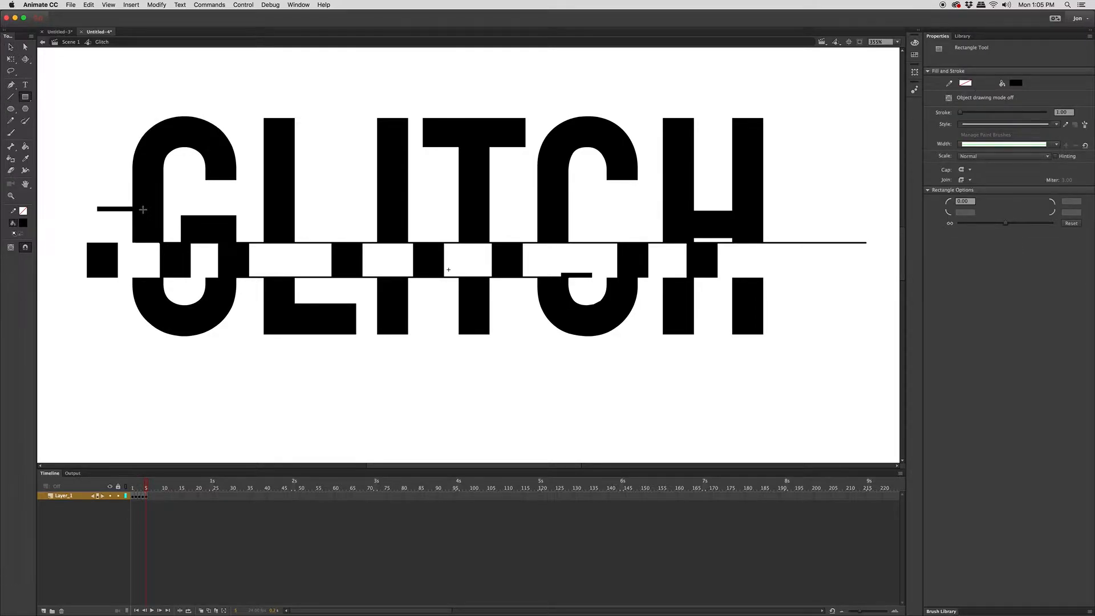
left_click_drag(143, 207, 483, 218)
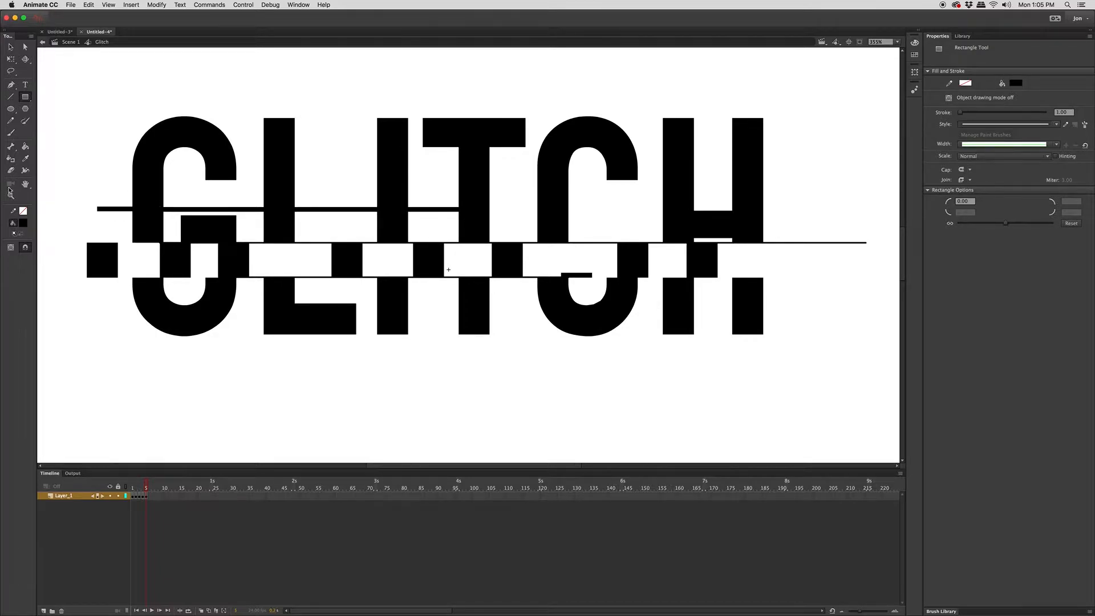
- Draw a thin horizontal line slightly below the bar, from the right side of the I through the T and C to just past the H
left_click(11, 96)
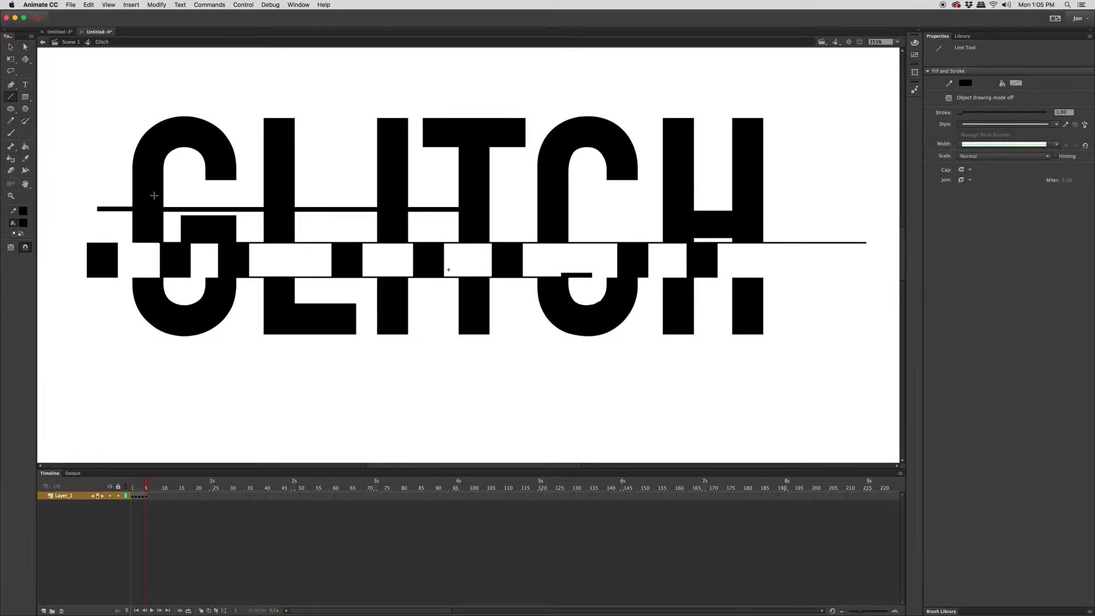
left_click_drag(407, 216, 650, 216)
left_click_drag(724, 226, 798, 228)
- Select the visible segments of the line running from the I past the H and thicken their stroke
left_click(10, 47)
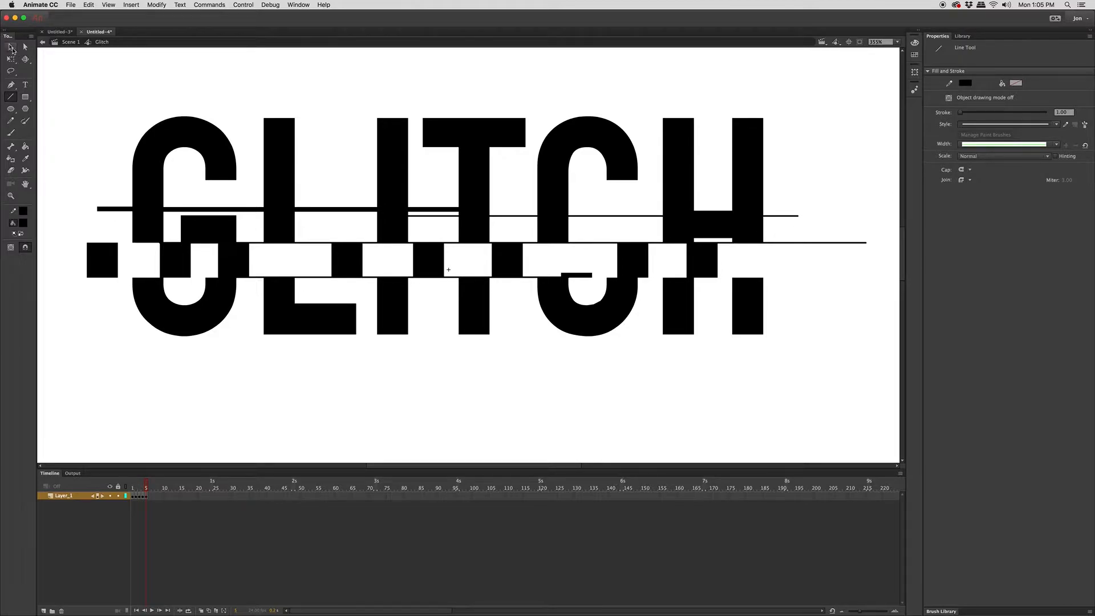
left_click(417, 220)
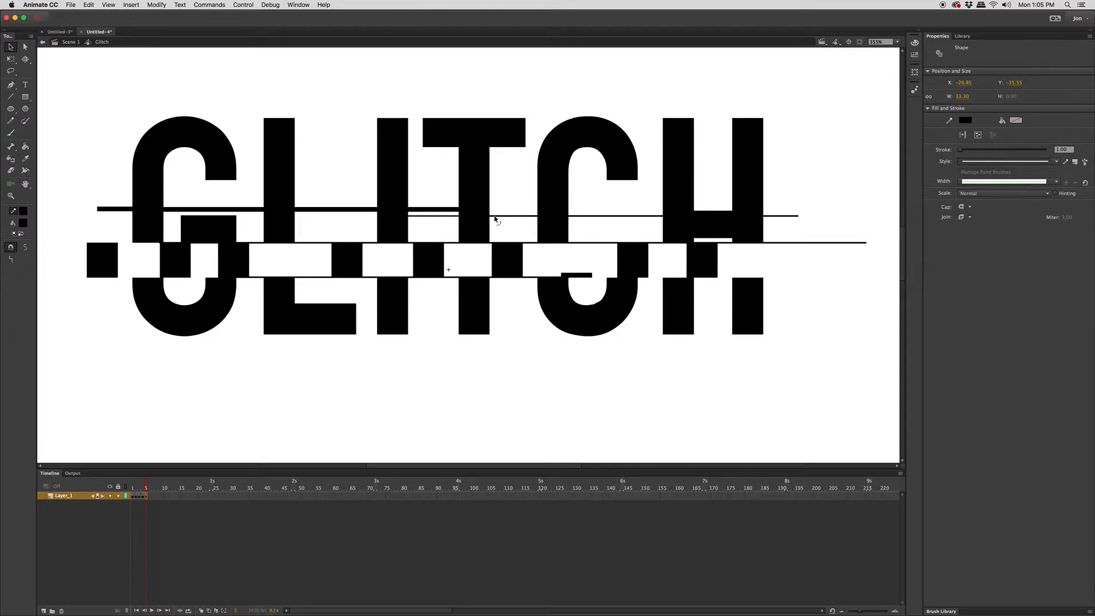
left_click(581, 216, "shift")
left_click(784, 216, "shift")
left_click_drag(961, 150, 960, 150)
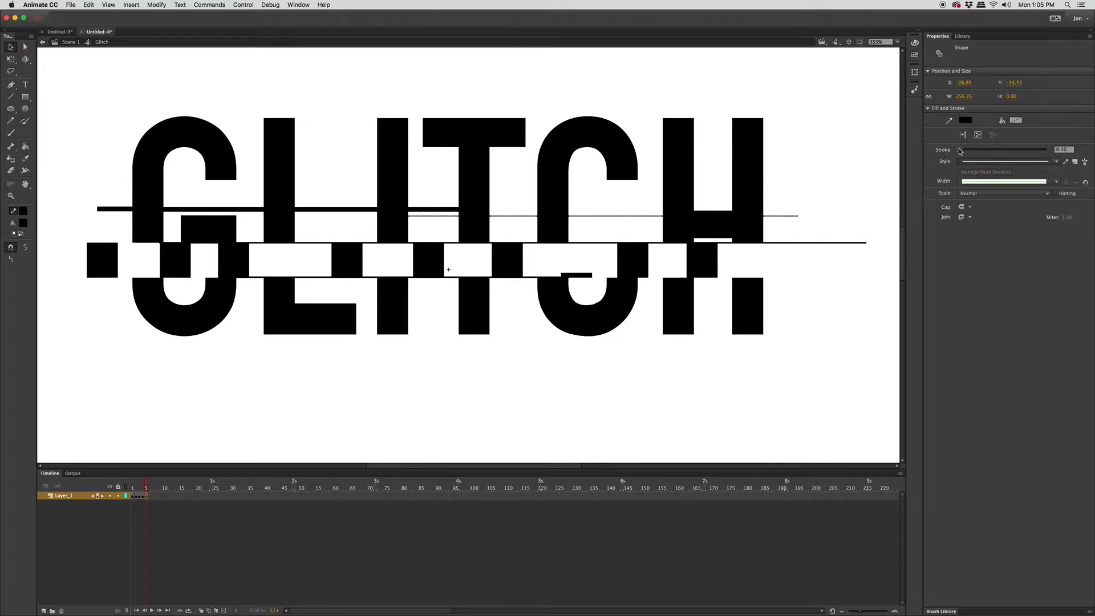
left_click_drag(960, 152, 961, 152)
left_click(841, 171)
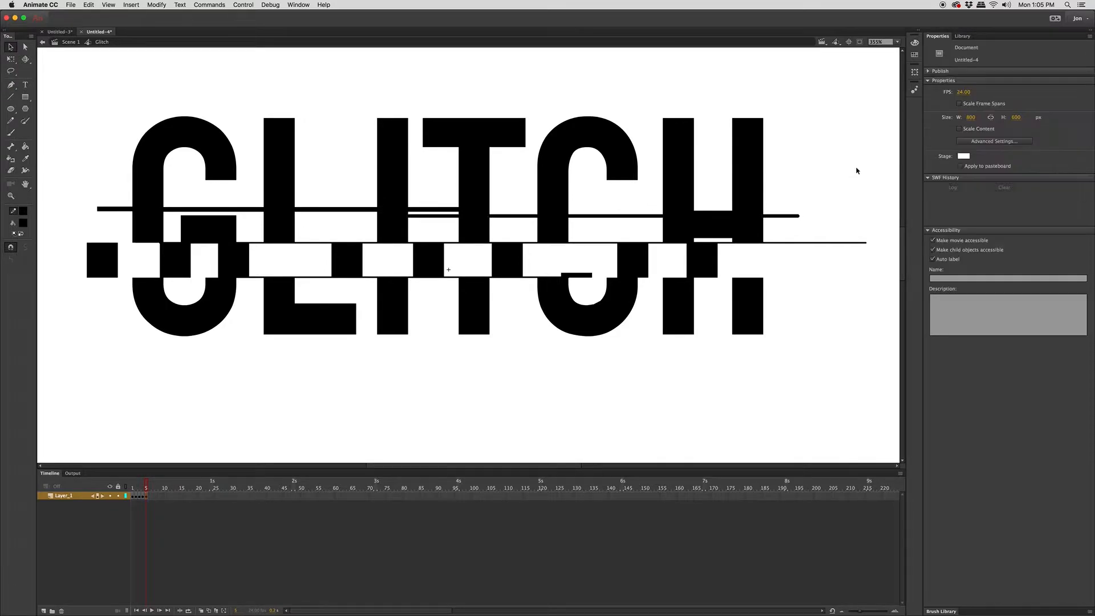
- Add a keyframe at frame 6, clear its artwork and paste the intact GLITCH shapes in place
key("super+minus")
key("super+minus")
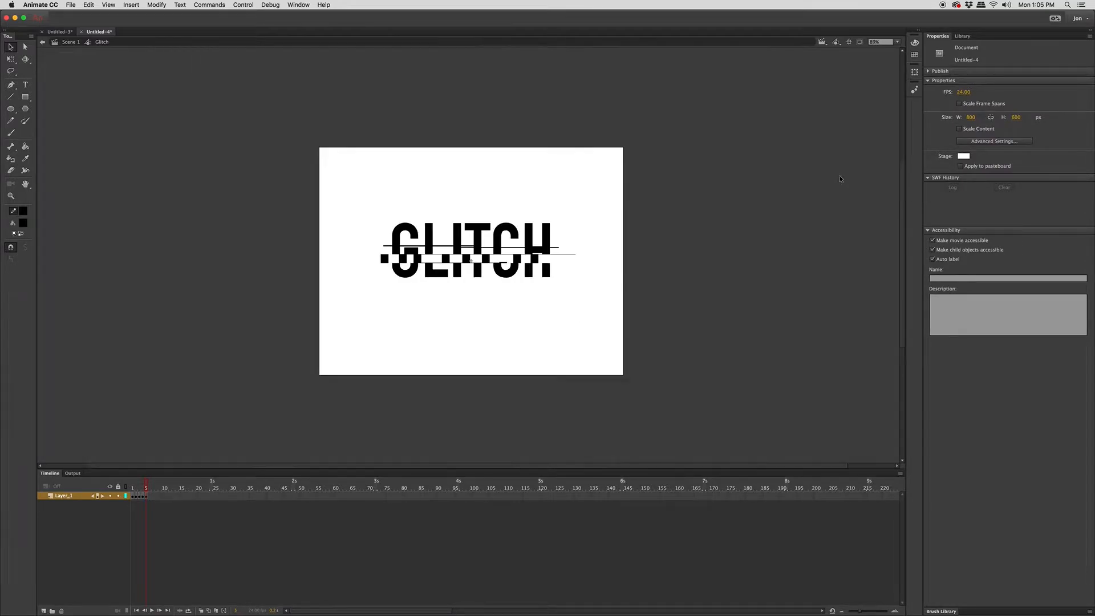
left_click_drag(141, 501, 151, 499)
left_click(150, 499)
key("Delete")
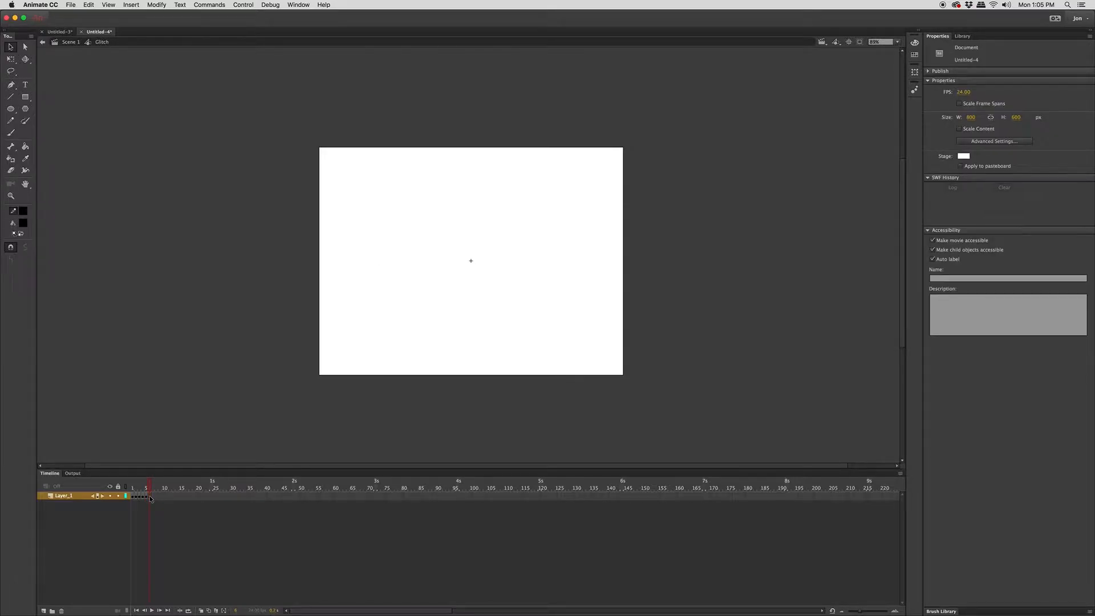
key("super+shift+v")
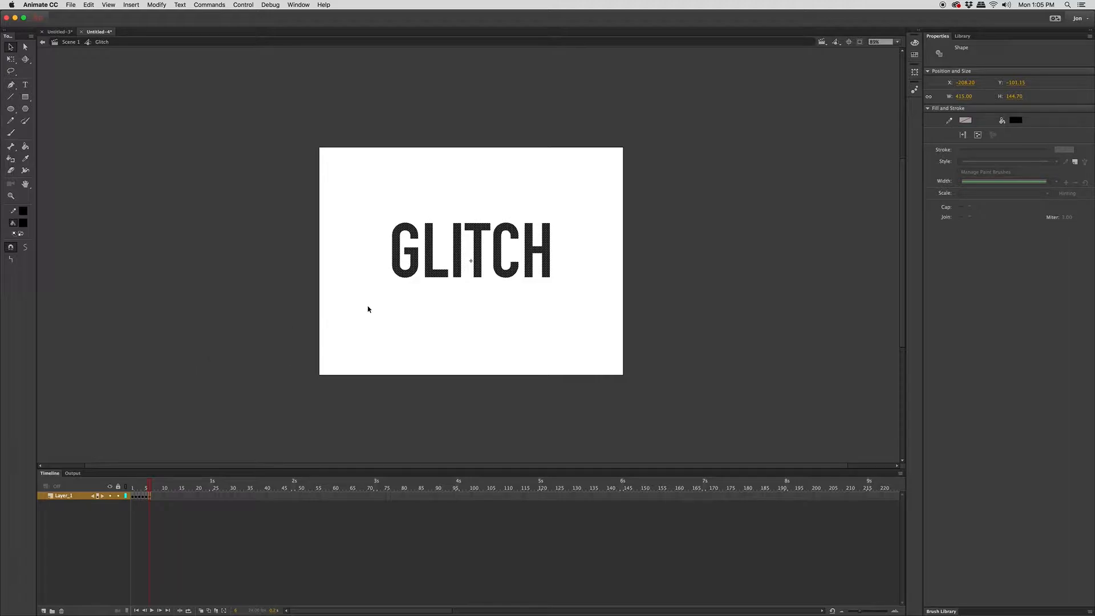
- Insert a keyframe at frame 8 of Layer_1 that carries over the intact GLITCH artwork
left_click(157, 501)
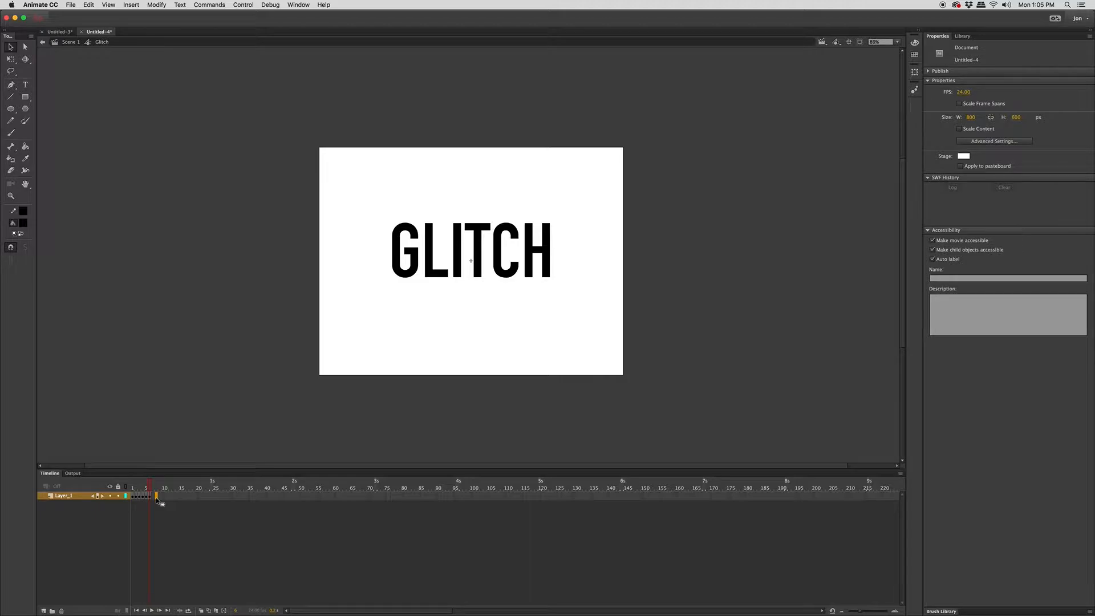
right_click(158, 500)
left_click(194, 449)
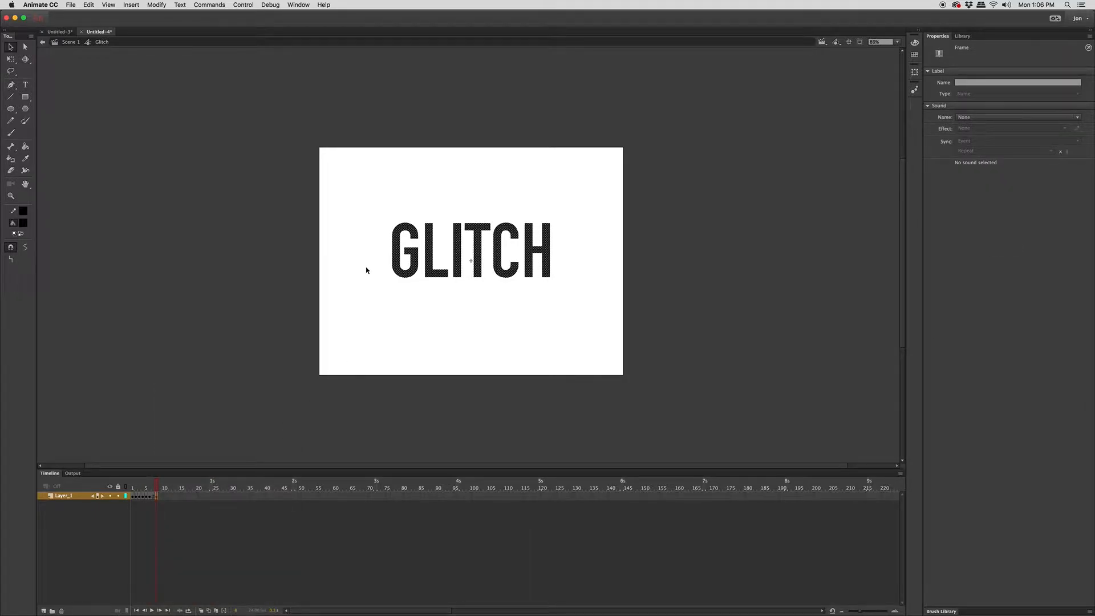
- Select roughly the upper two-thirds of the GLITCH letters on frame 8 and skew that section toward the left
left_click_drag(364, 215, 538, 258)
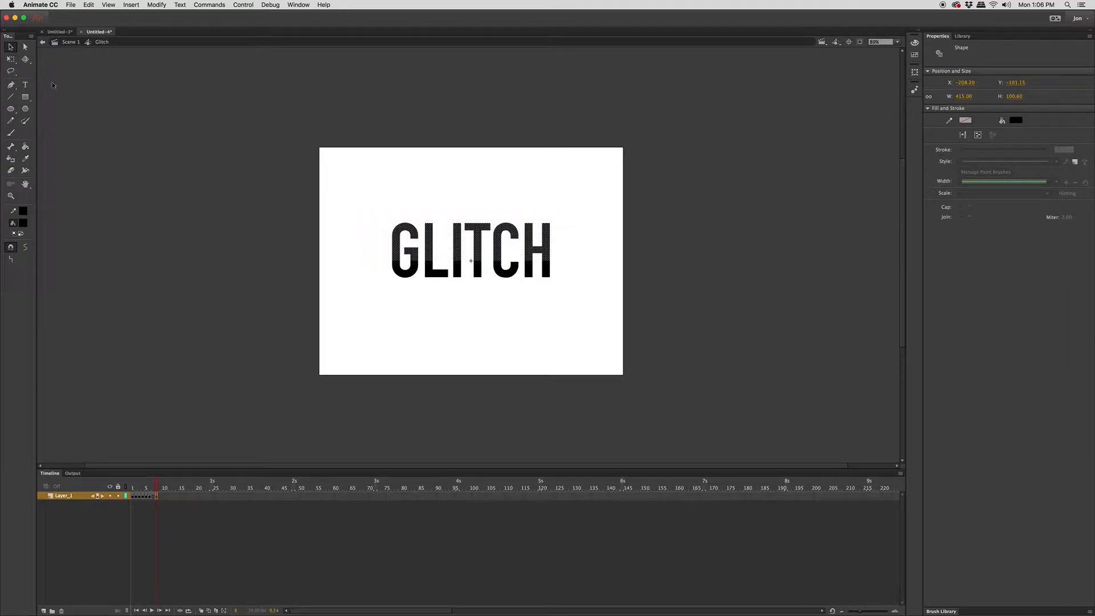
left_click(12, 59)
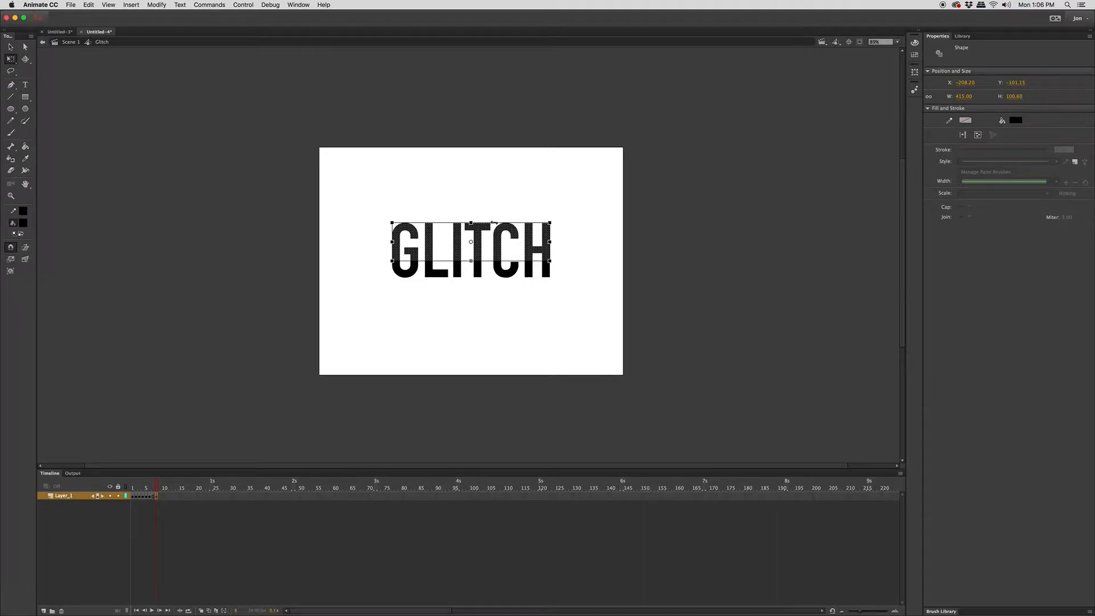
left_click_drag(494, 223, 478, 224)
- Select the upper slice of the skewed letters and skew it slightly back toward the right, leaving nothing selected
key("v")
left_click(393, 234)
left_click_drag(358, 213, 579, 251)
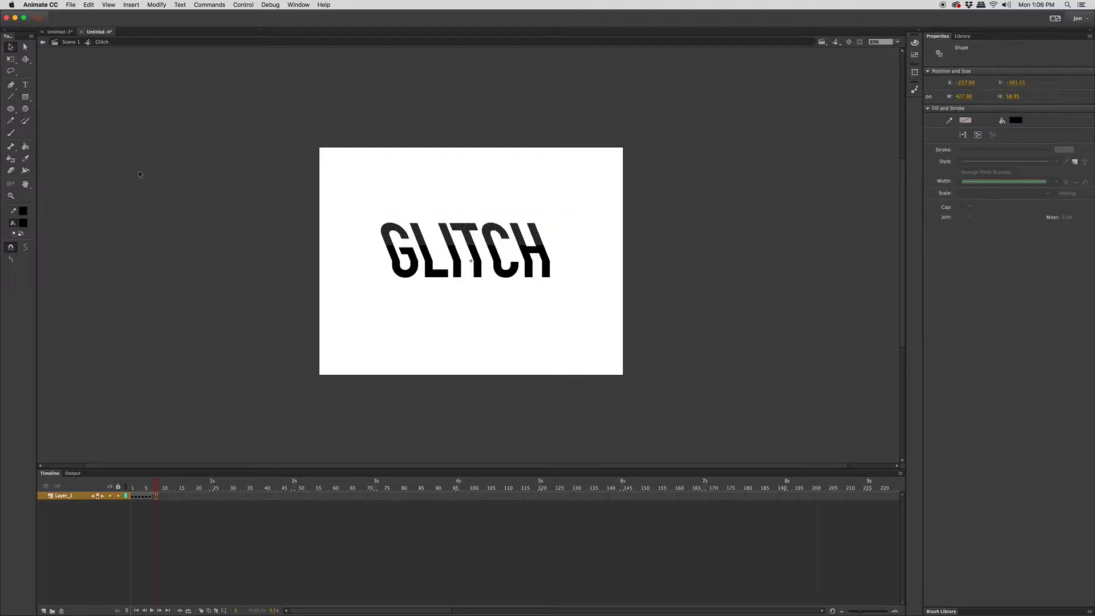
left_click(11, 59)
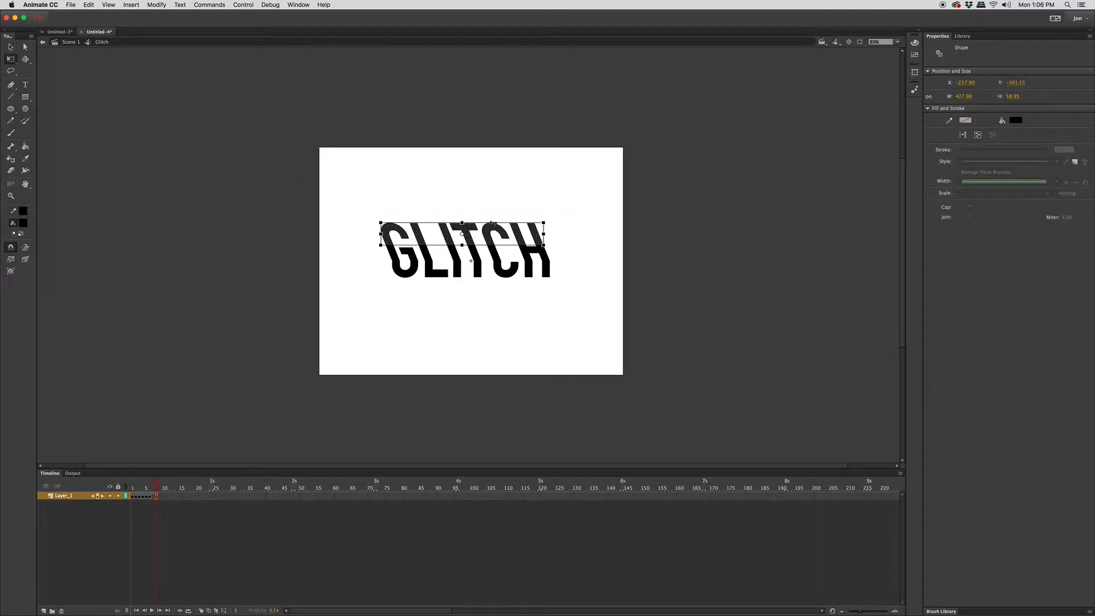
left_click_drag(493, 222, 500, 222)
left_click(10, 48)
left_click(334, 323)
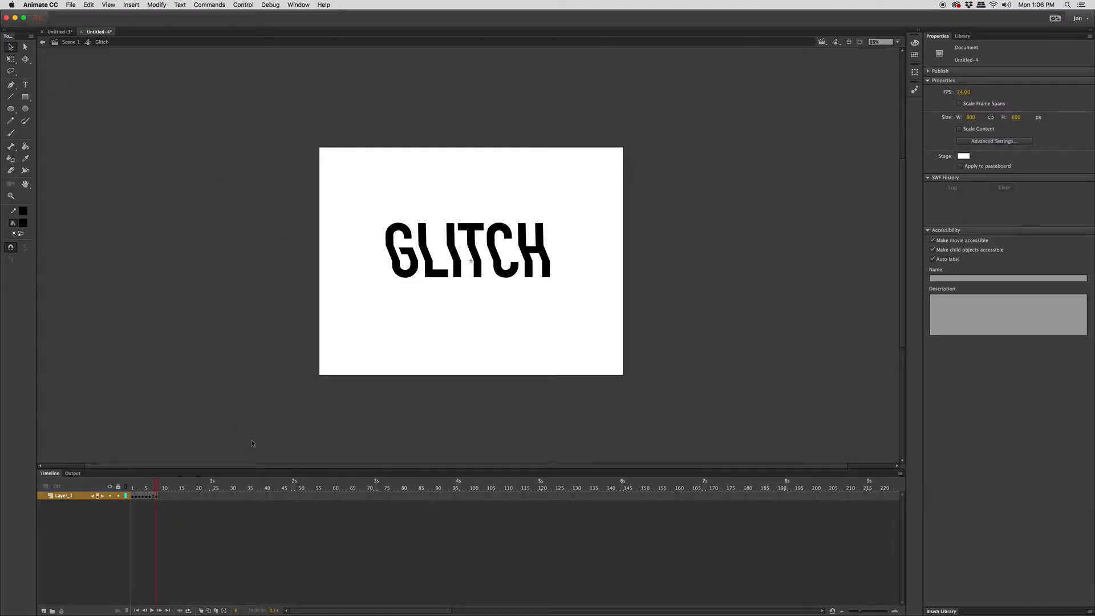
- Insert a blank keyframe at frame 9 of Layer_1 and paste the intact GLITCH shapes in place
left_click(159, 498)
right_click(161, 500)
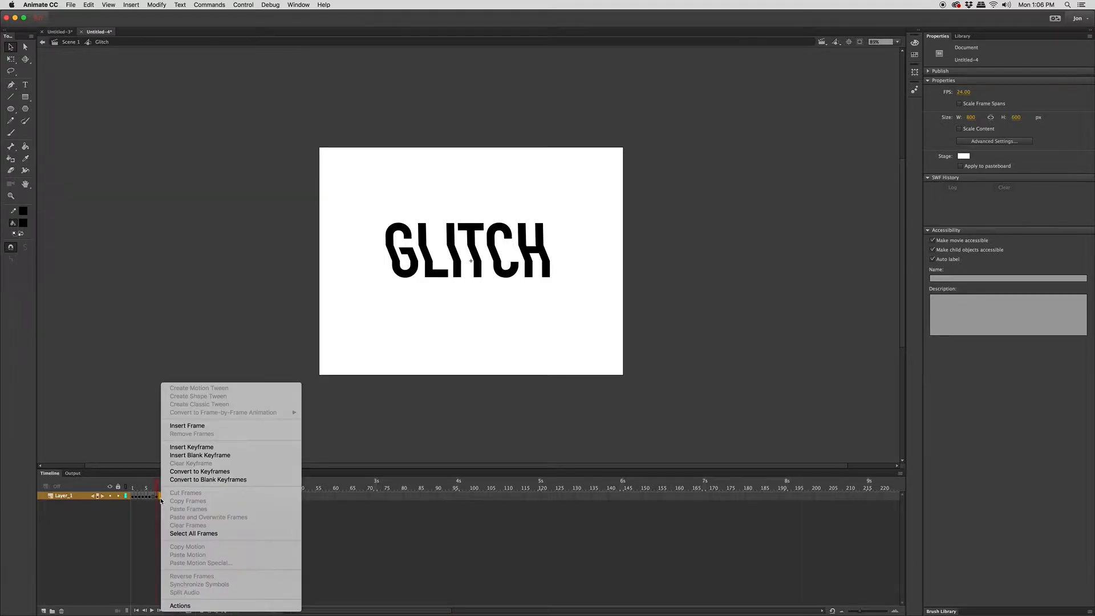
left_click(208, 456)
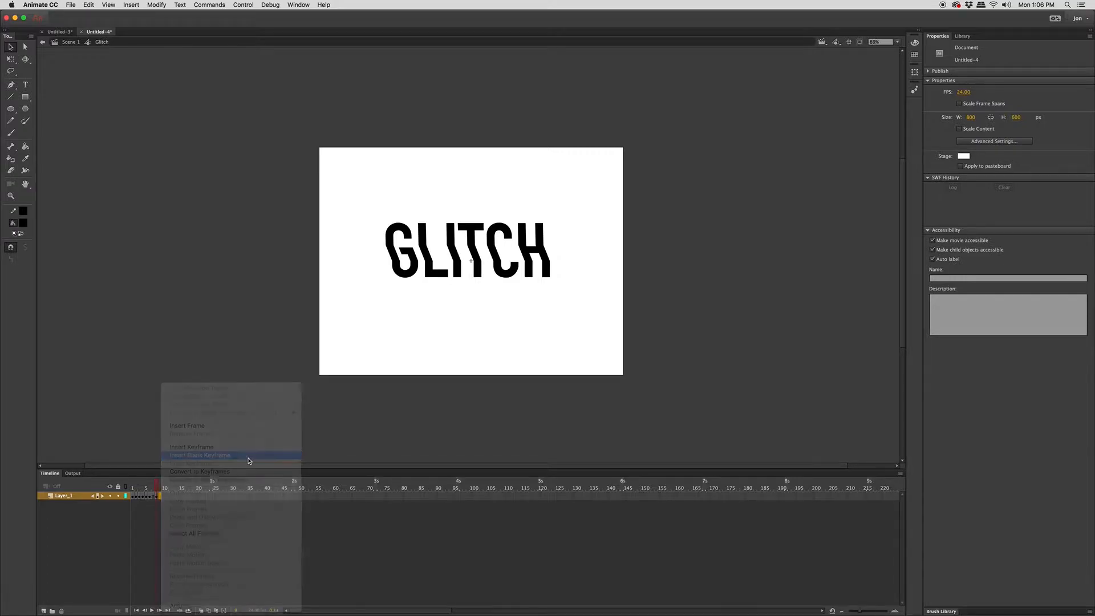
key("super+shift+v")
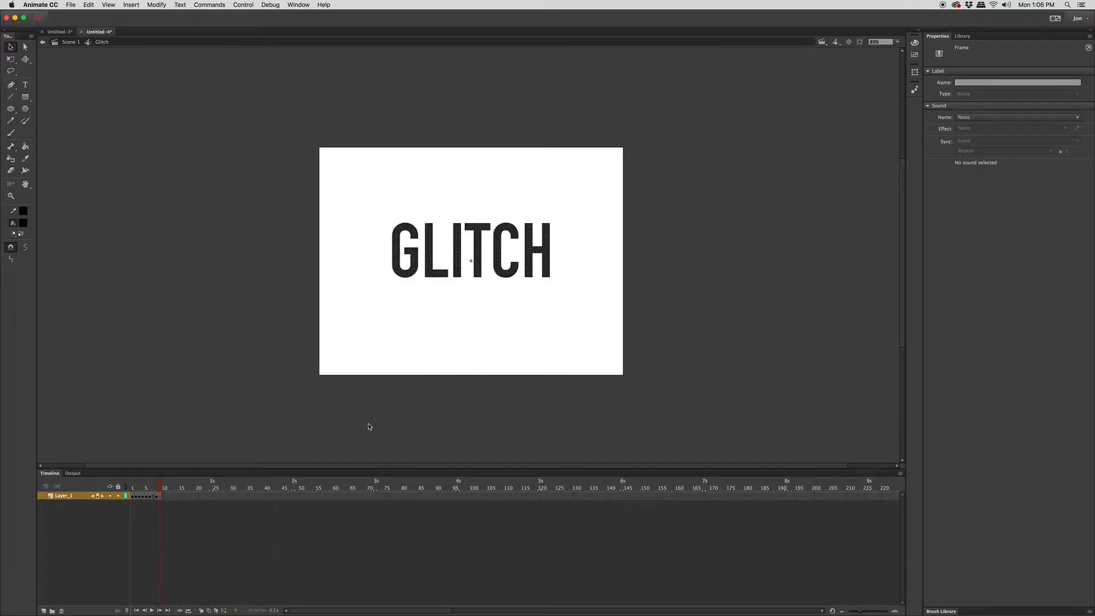
- Slice off the lower part of the GLITCH letters on frame 9 and shift it slightly to the left
left_click_drag(371, 255, 621, 305)
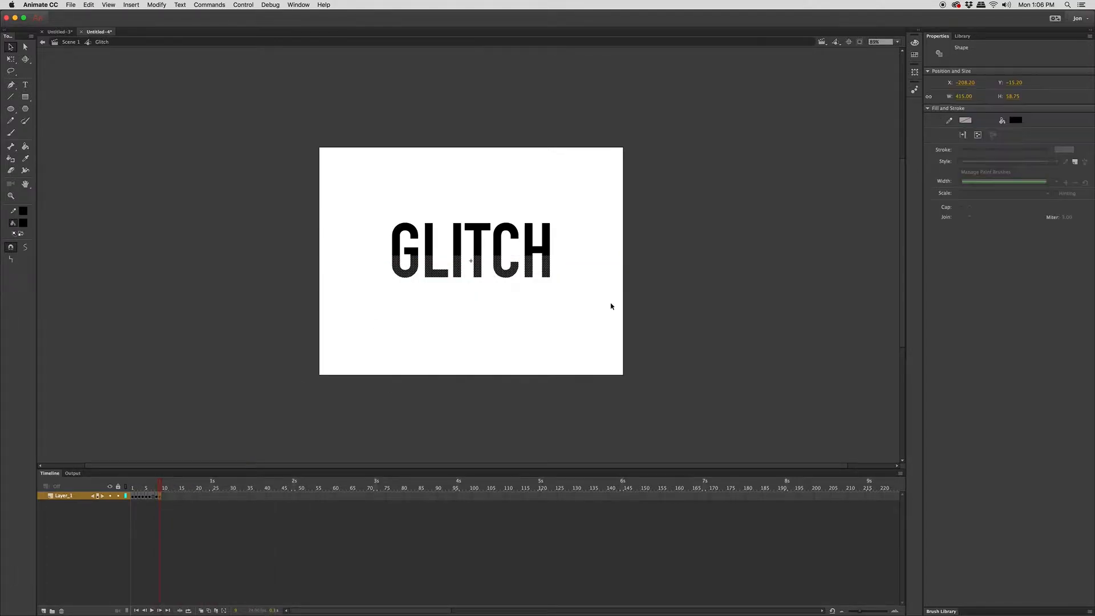
key("shift+Left")
key("shift+Left")
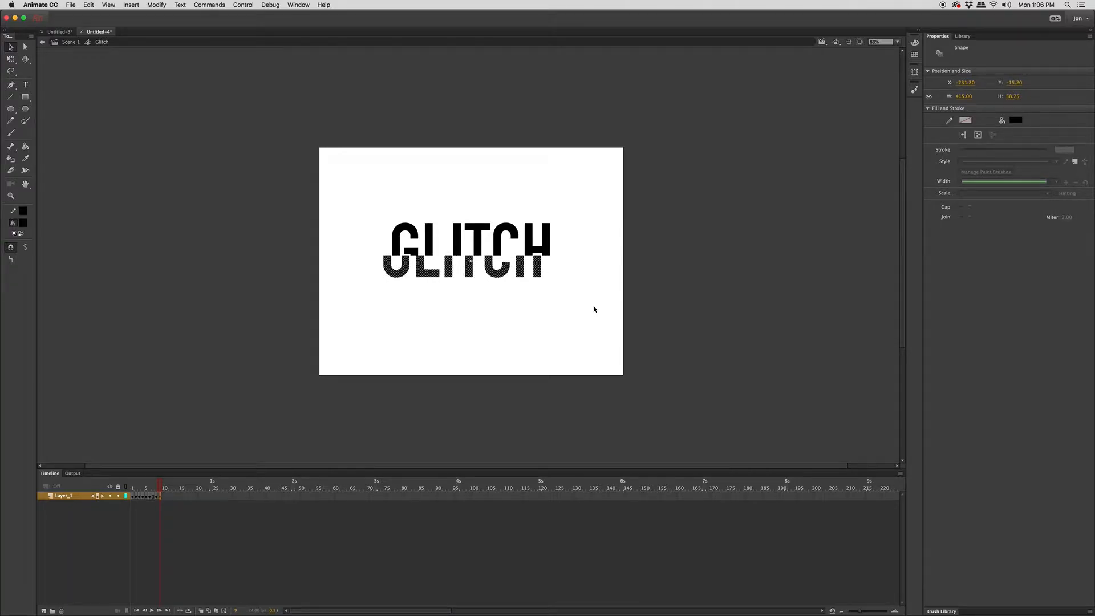
scroll(506, 291, "down", 8)
scroll(505, 286, "up", 8)
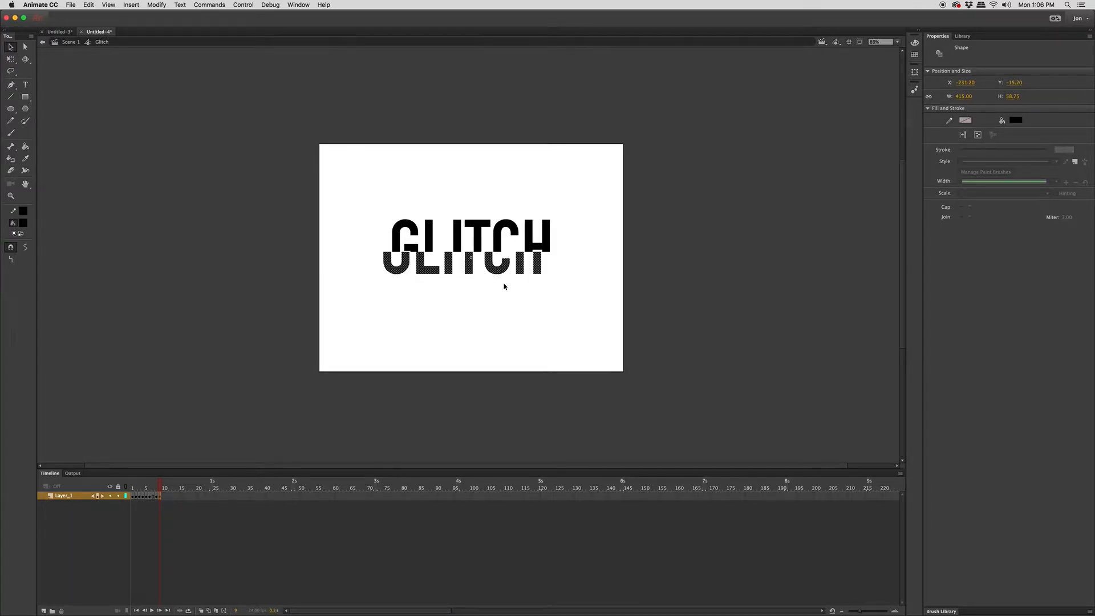
- Draw a thin horizontal line along the cut from the G to well past the H, and a small black bar between the L and I
left_click(11, 97)
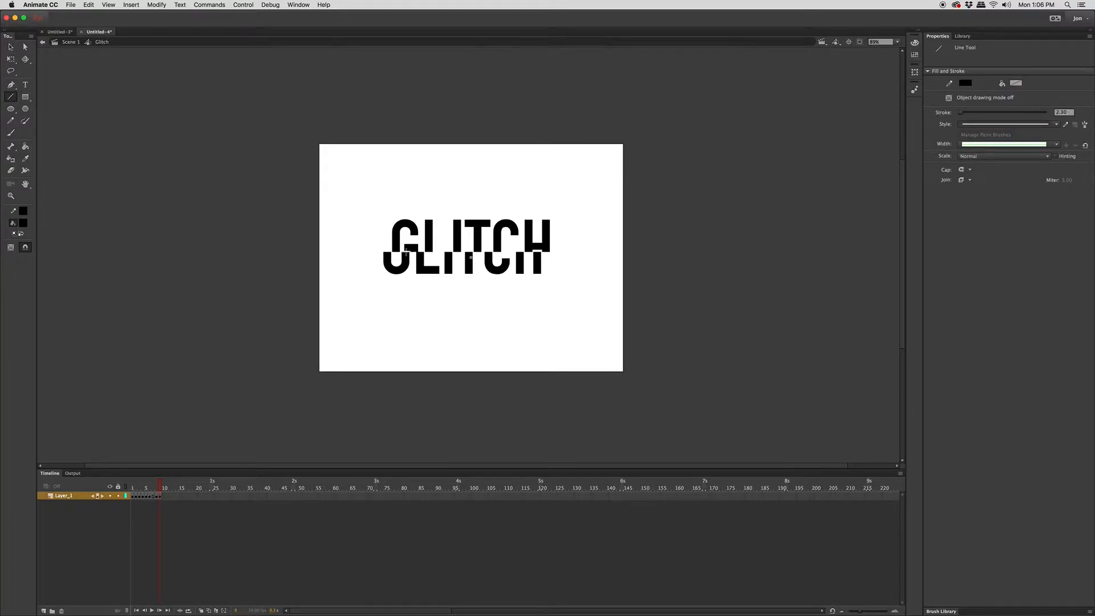
left_click_drag(403, 250, 605, 261)
left_click(11, 47)
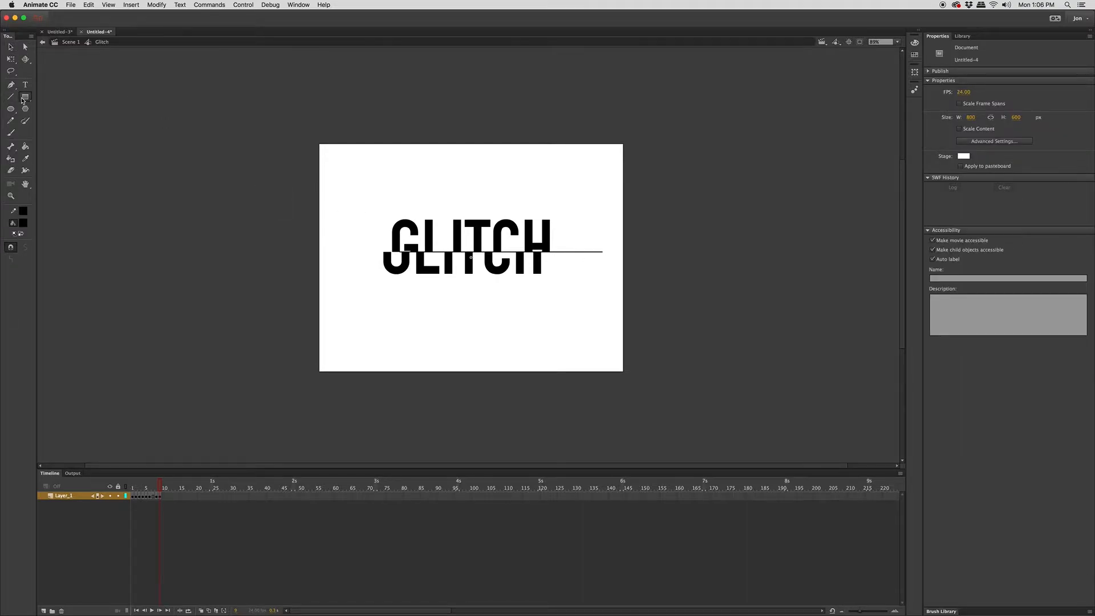
left_click(24, 98)
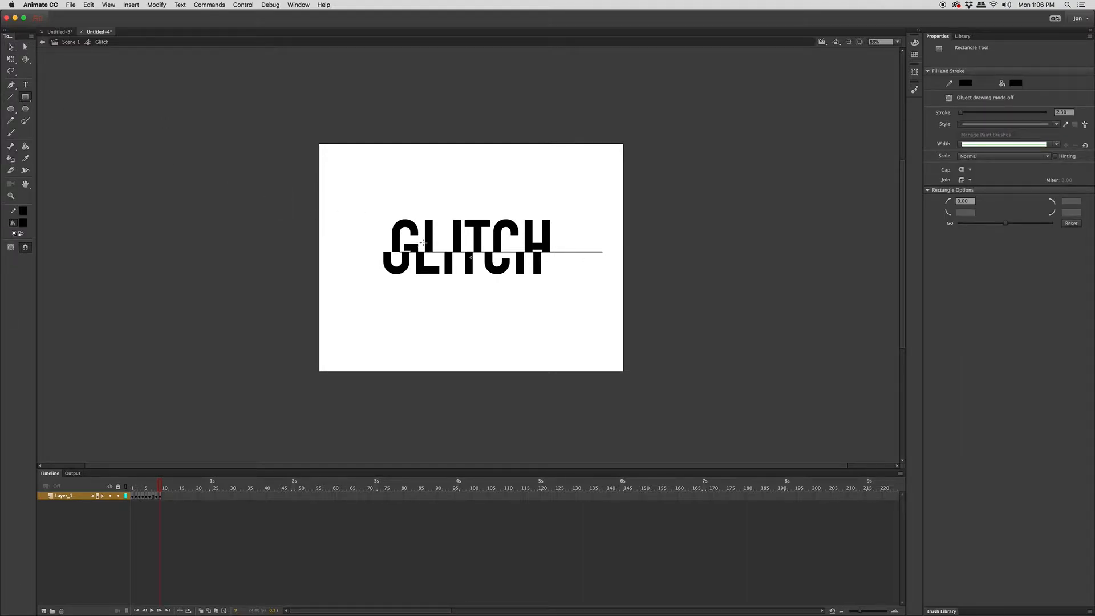
left_click_drag(440, 239, 447, 243)
- Draw several more short, thin horizontal lines across the letters, including ones extending left of the G and through the C and H
left_click(11, 97)
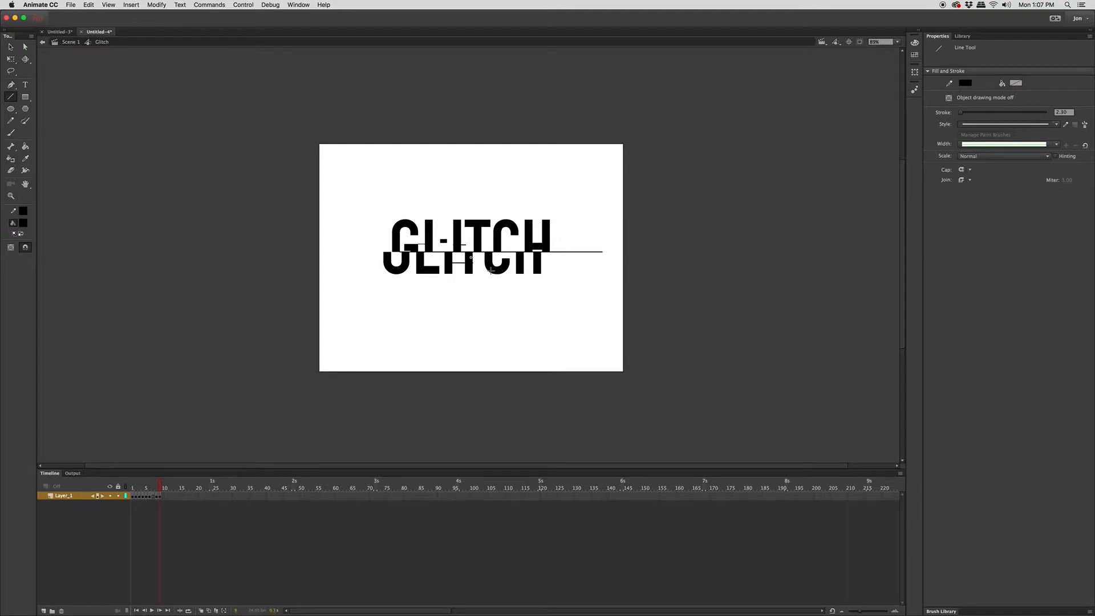
mouse_move(478, 258)
left_mouse_down()
mouse_move(491, 258)
mouse_move(493, 239)
mouse_move(535, 245)
left_mouse_up()
mouse_move(384, 234)
left_mouse_down()
mouse_move(411, 234)
mouse_move(374, 259)
mouse_move(399, 260)
left_mouse_up()
key("v")
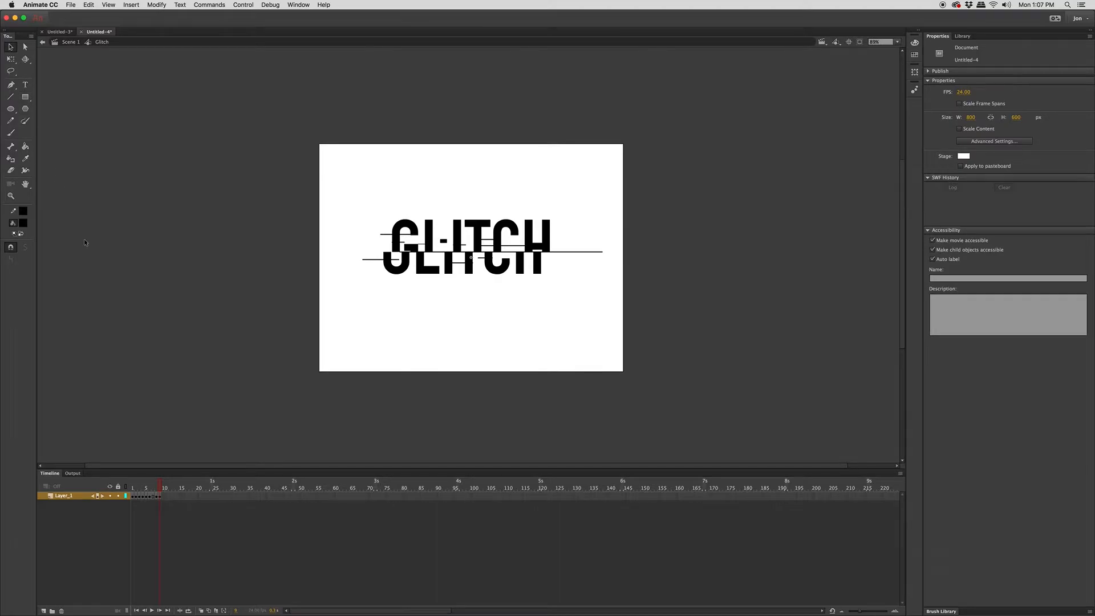
- Insert a keyframe at frame 10 that keeps the glitched artwork and paste the intact GLITCH shapes in place over it
left_click(163, 498)
key("Return")
key("super+shift+v")
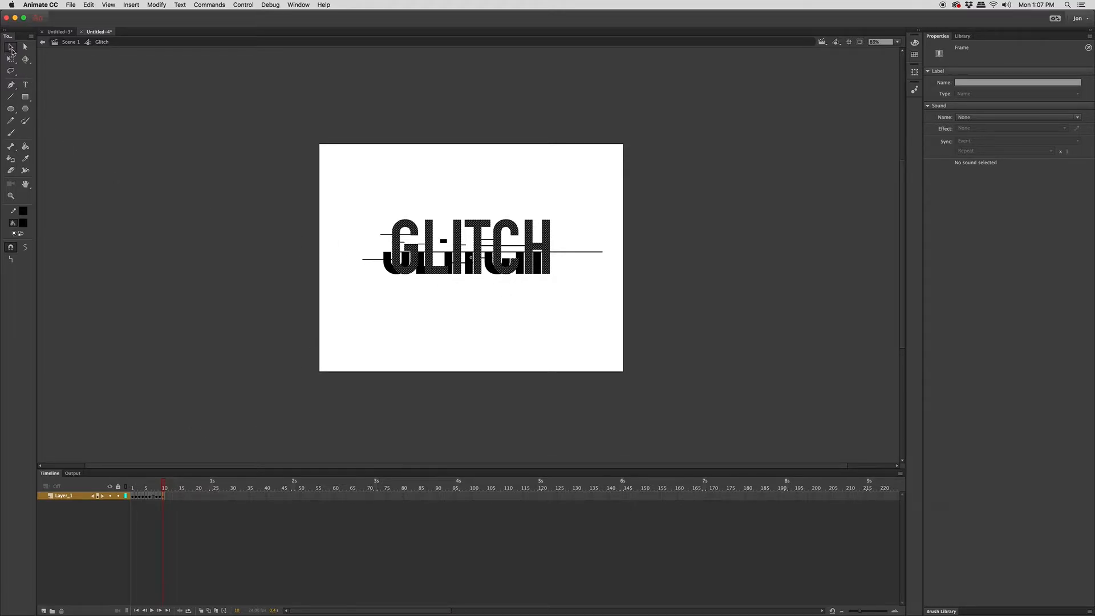
left_click(305, 359)
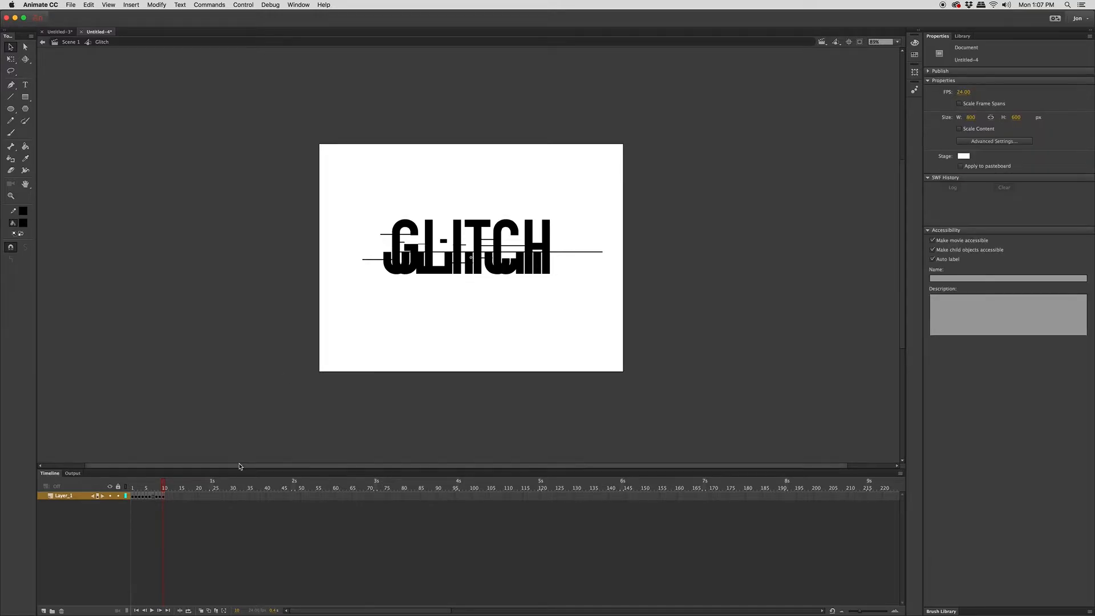
- Add a keyframe at frame 11, clear its artwork and paste the intact GLITCH shapes in place
left_click(168, 496)
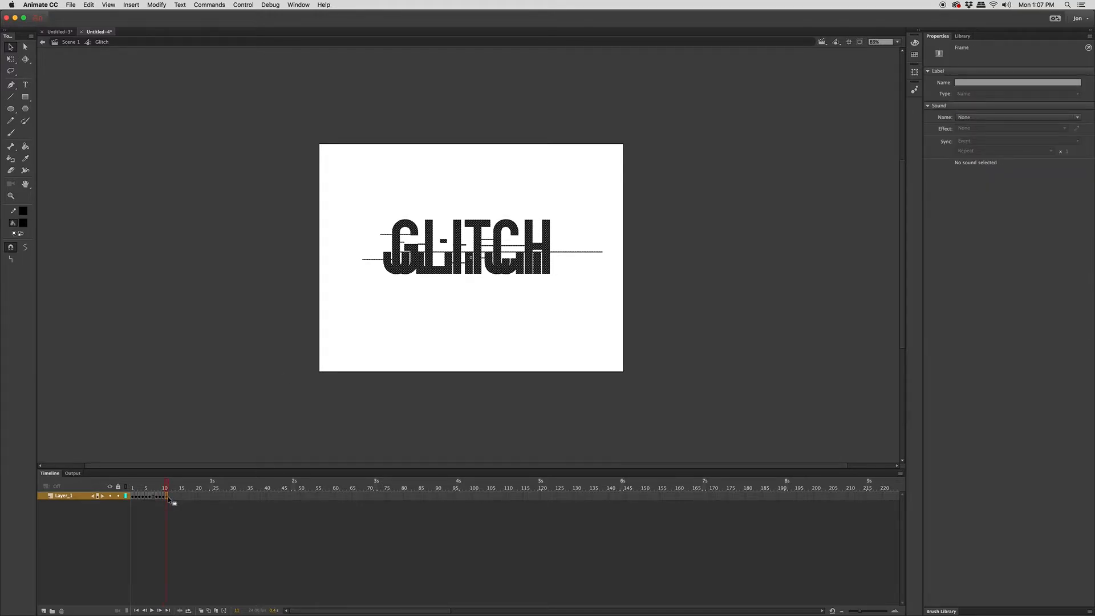
key("Return")
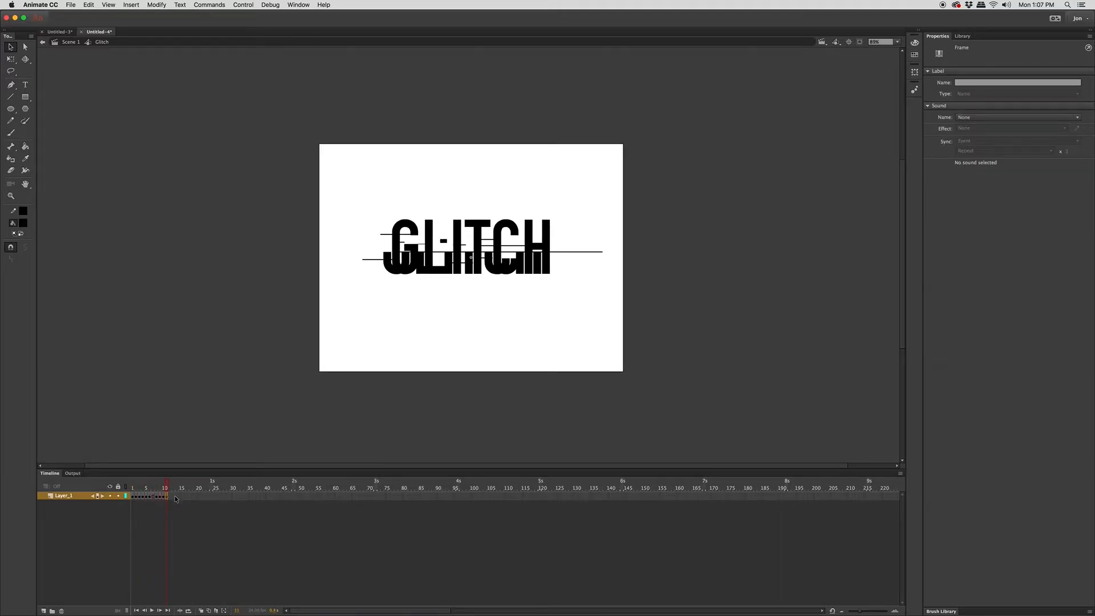
left_click(167, 496)
key("Delete")
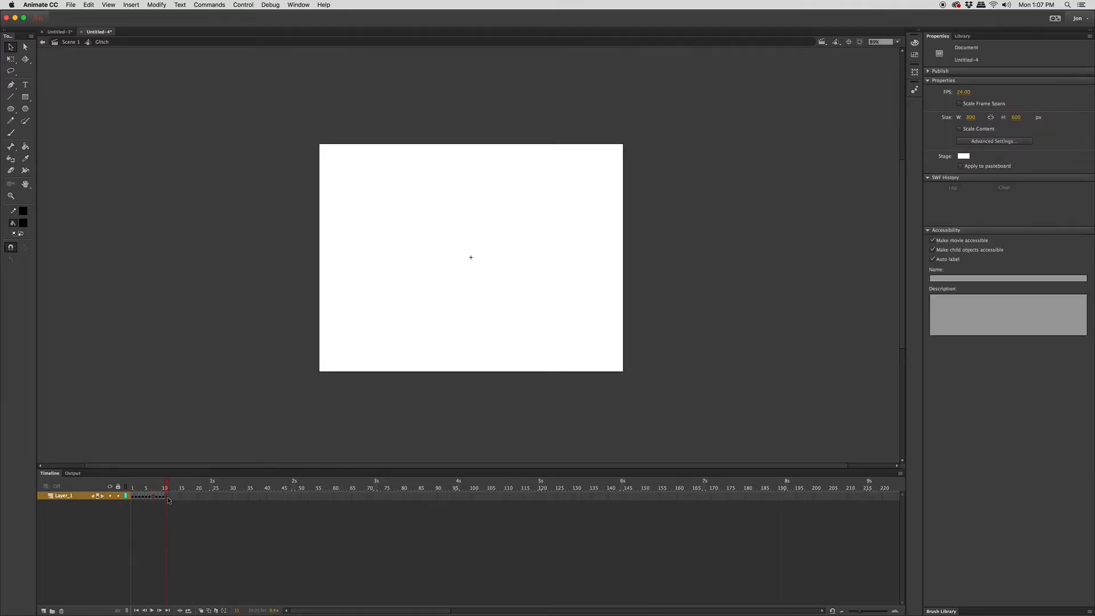
key("super+z")
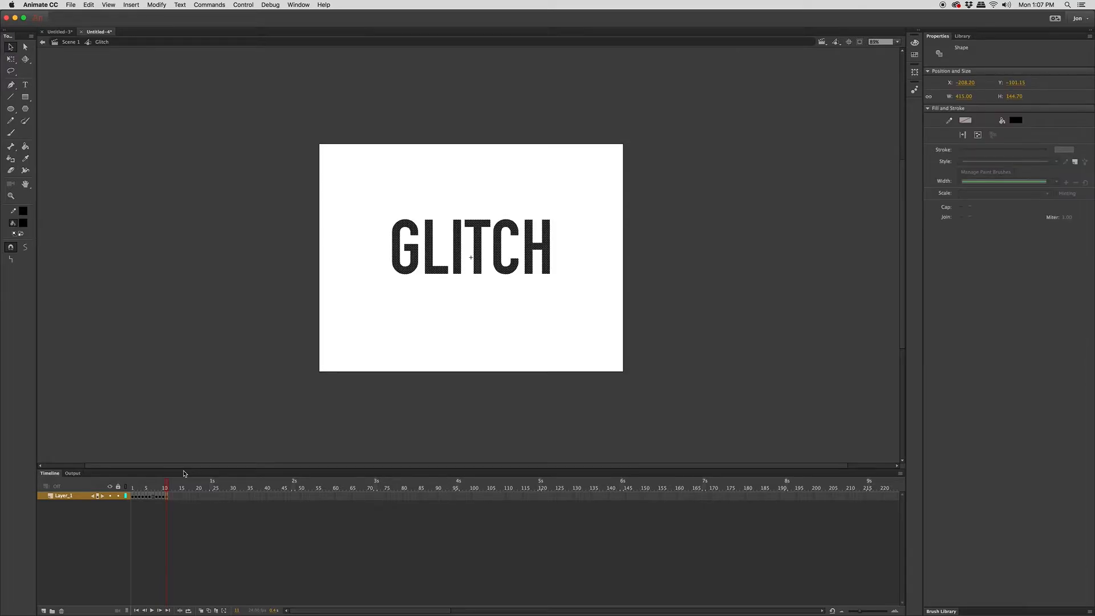
- Insert a keyframe at frame 13 carrying over the intact letters and shift a thin horizontal slice across their middle to the right
left_click(171, 498)
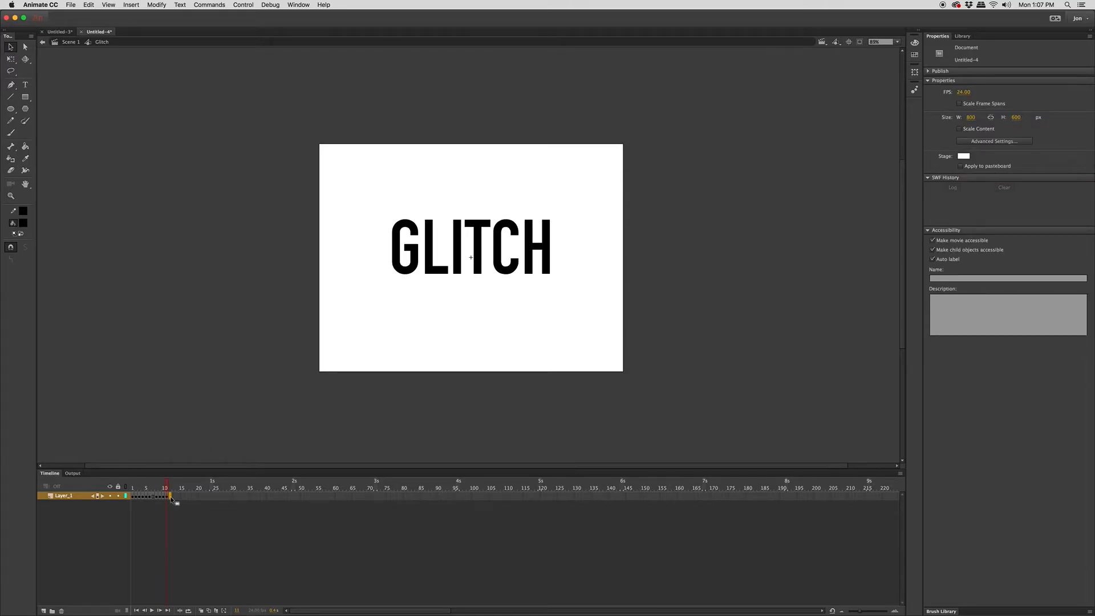
right_click(172, 498)
left_click(222, 449)
left_click_drag(378, 252, 591, 260)
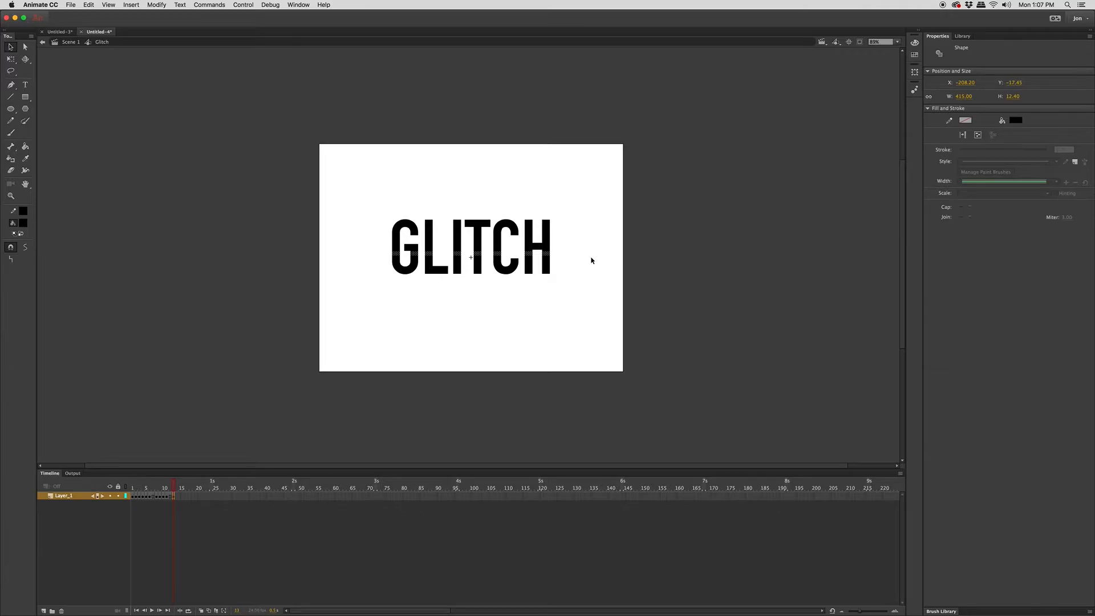
key("shift+Right")
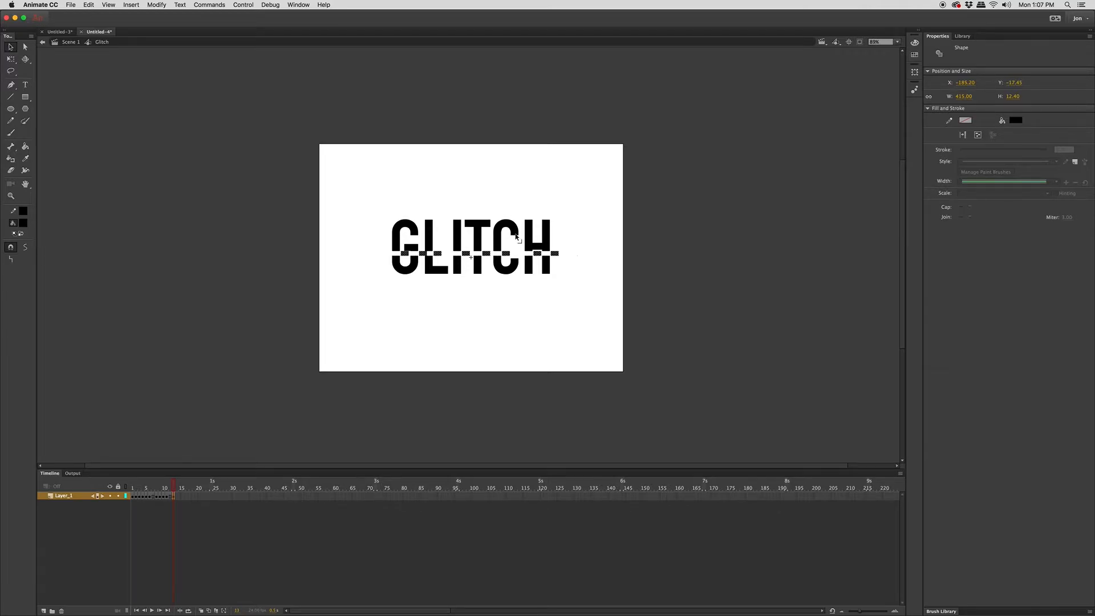
- Change the Glitch instance in Scene 1 from a graphic to a Movie Clip and preview the movie
left_click(68, 43)
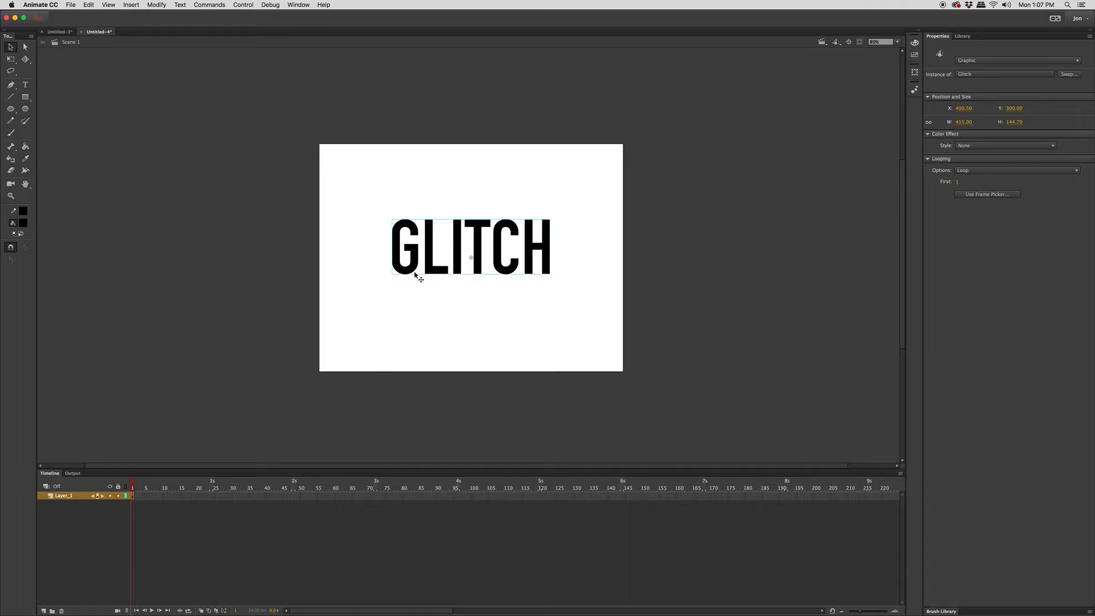
left_click(990, 61)
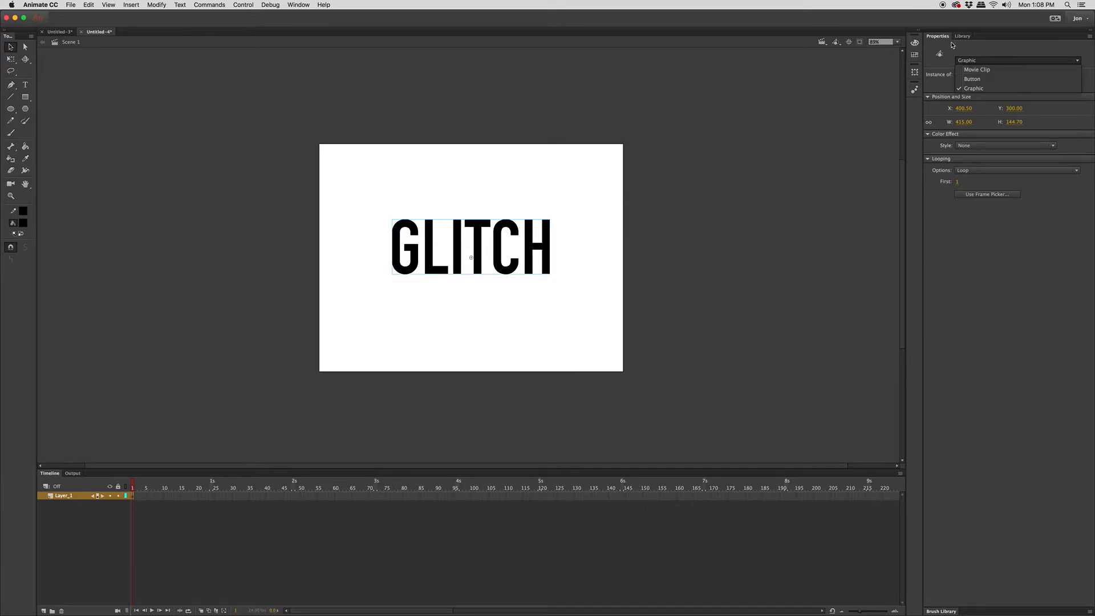
left_click(977, 70)
key("super+Return")
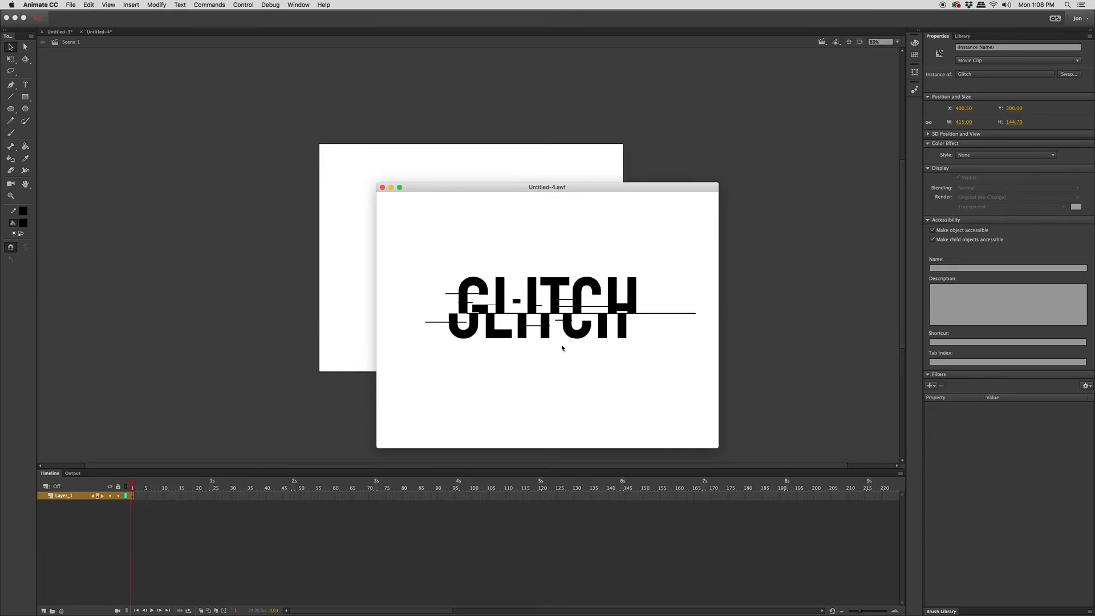
left_click(383, 187)
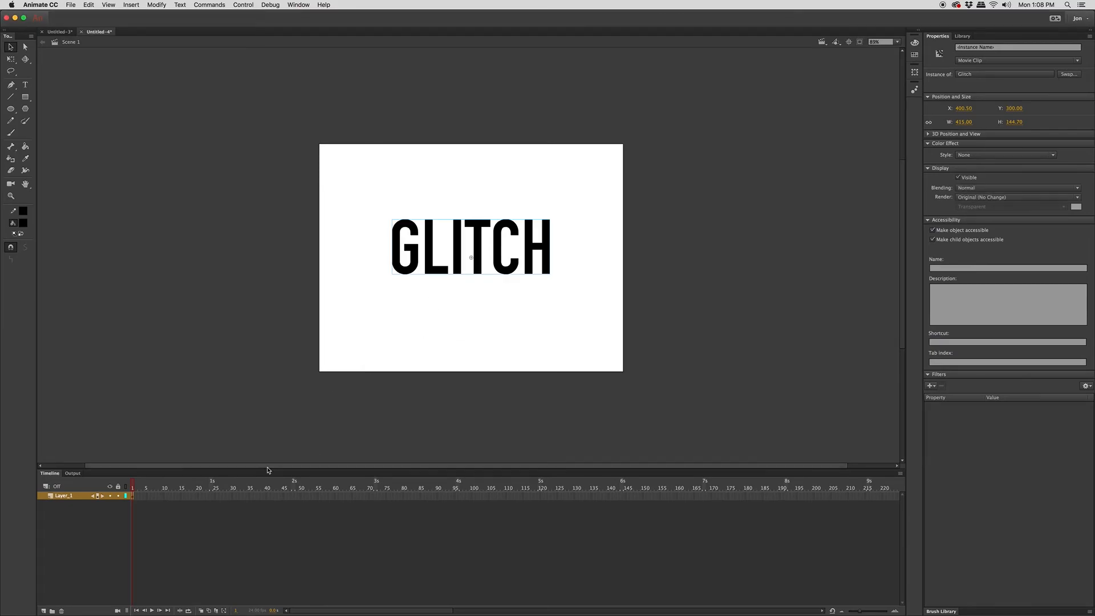
- Inside the Glitch symbol, lengthen the intact-text holds before the frame 8 and frame 13 glitches by two frames each, and test the movie
double_click(406, 277)
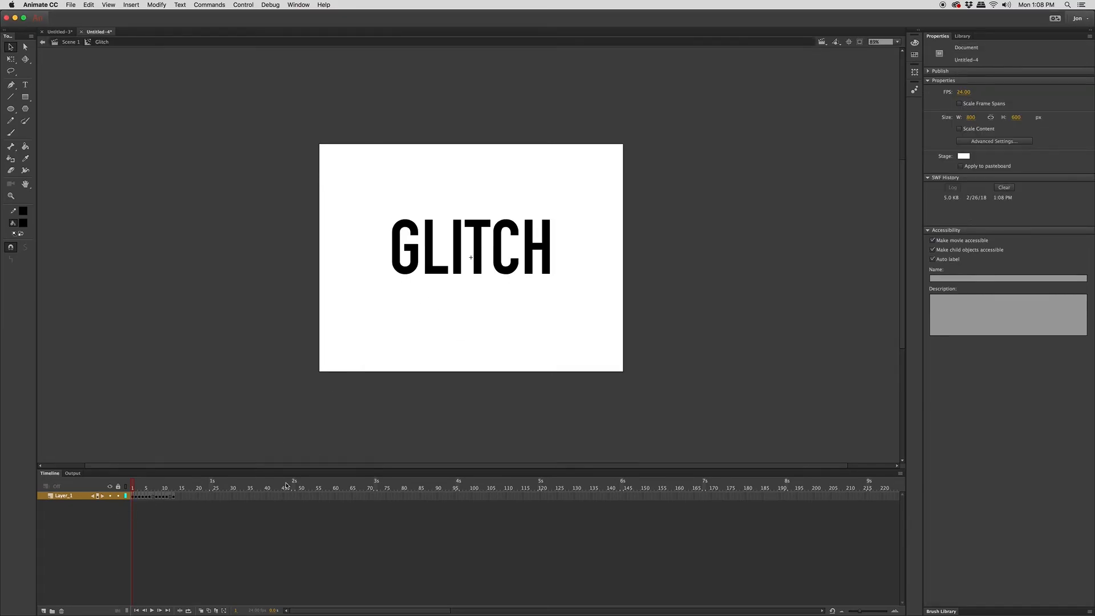
left_click(153, 498)
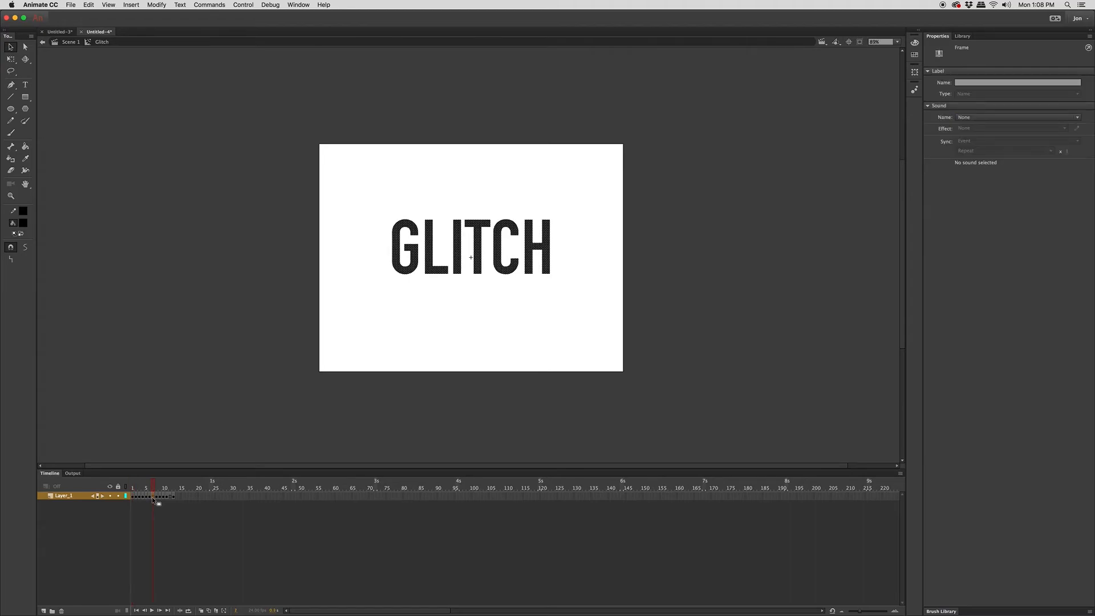
left_click_drag(152, 498, 180, 502)
key("super+Return")
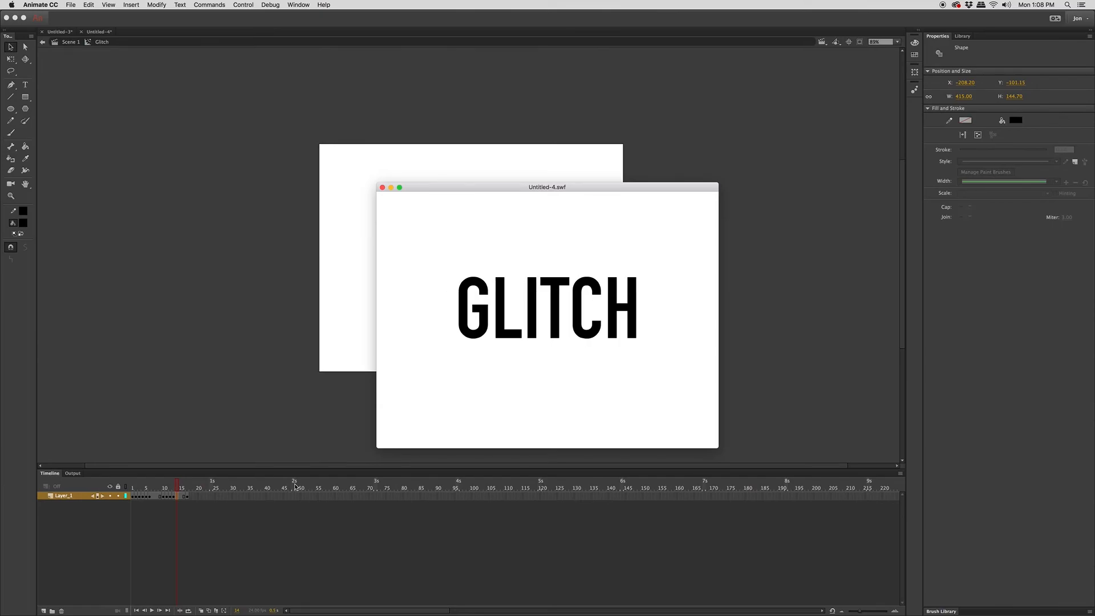